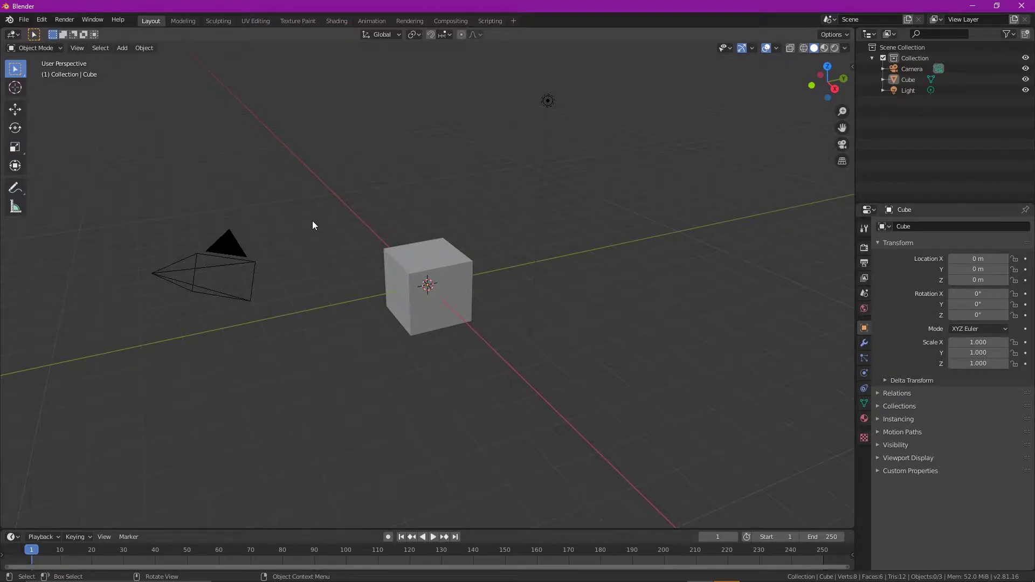
Step: Start a new General scene, discarding the unsaved changes
left_click(23, 20)
mouse_move(94, 34)
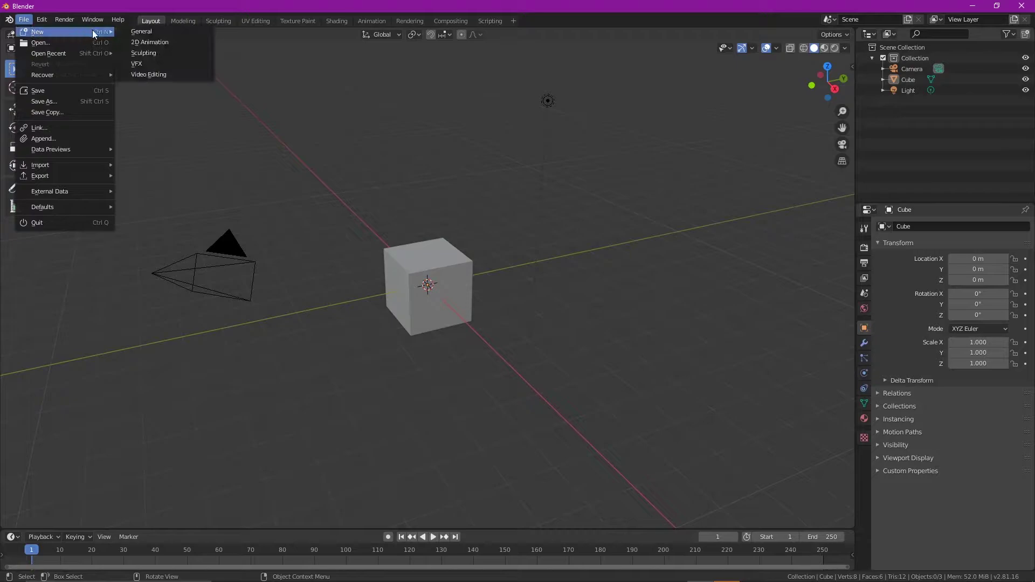
left_click(139, 31)
left_click(547, 309)
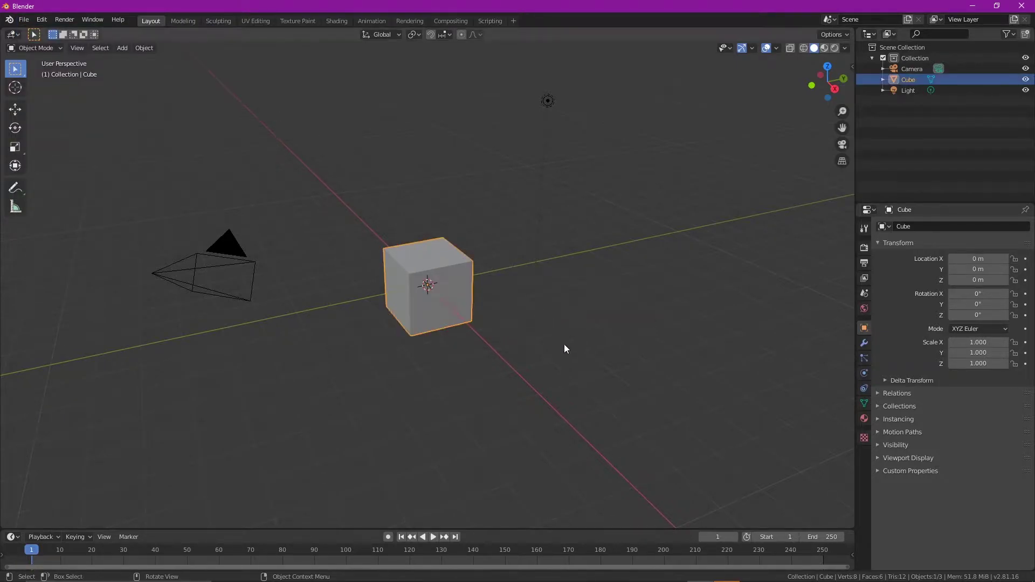
Step: Delete the default camera and light from the scene
middle_click_drag(321, 415, 331, 328)
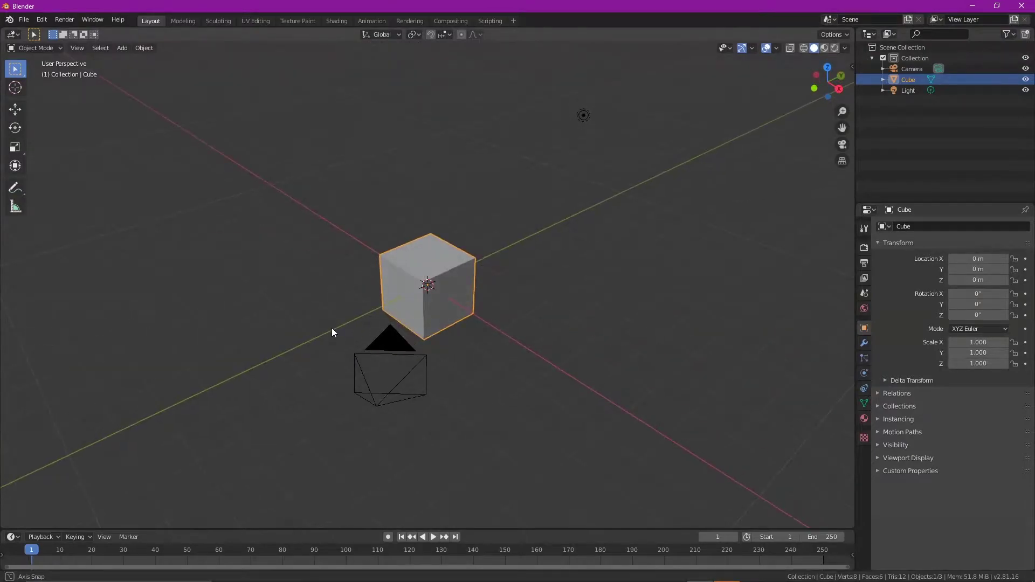
left_click(373, 383)
middle_click_drag(523, 400, 497, 400)
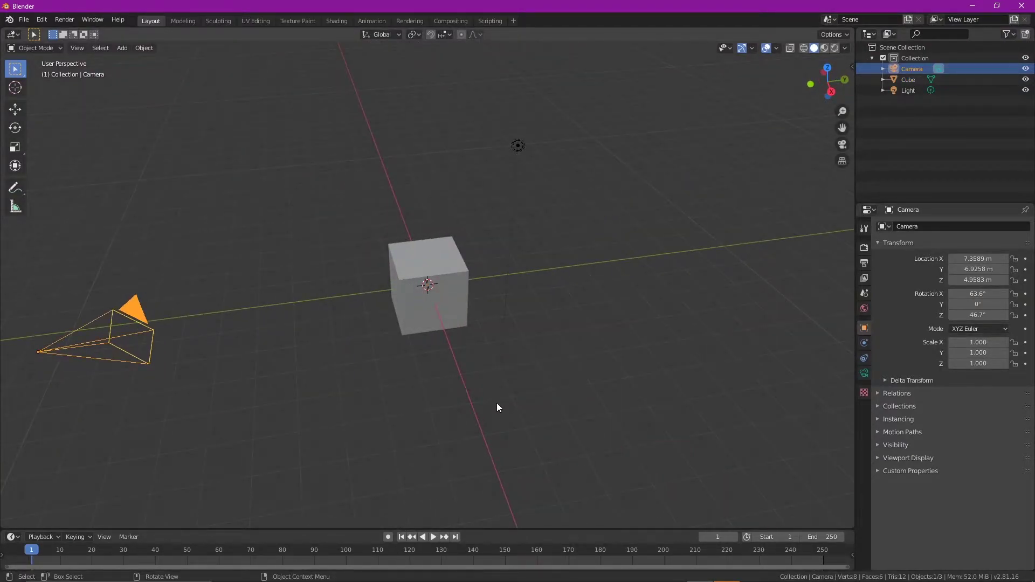
key("Delete")
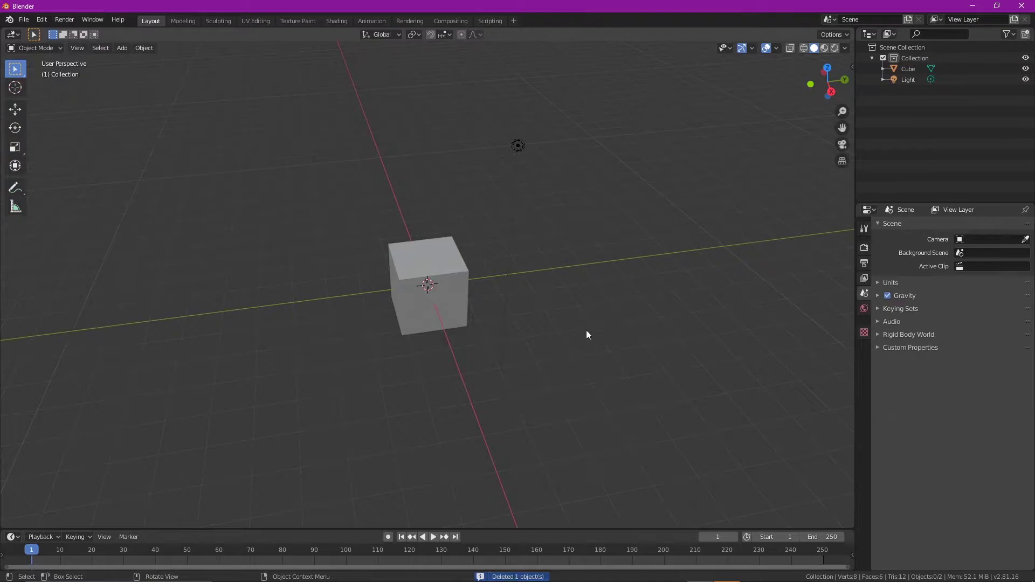
left_click(516, 148)
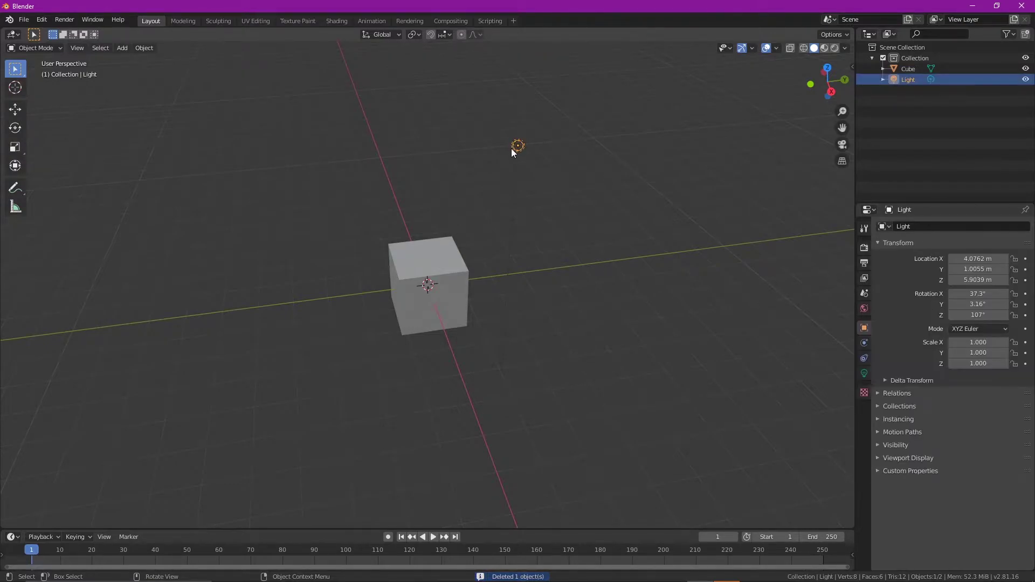
key("Delete")
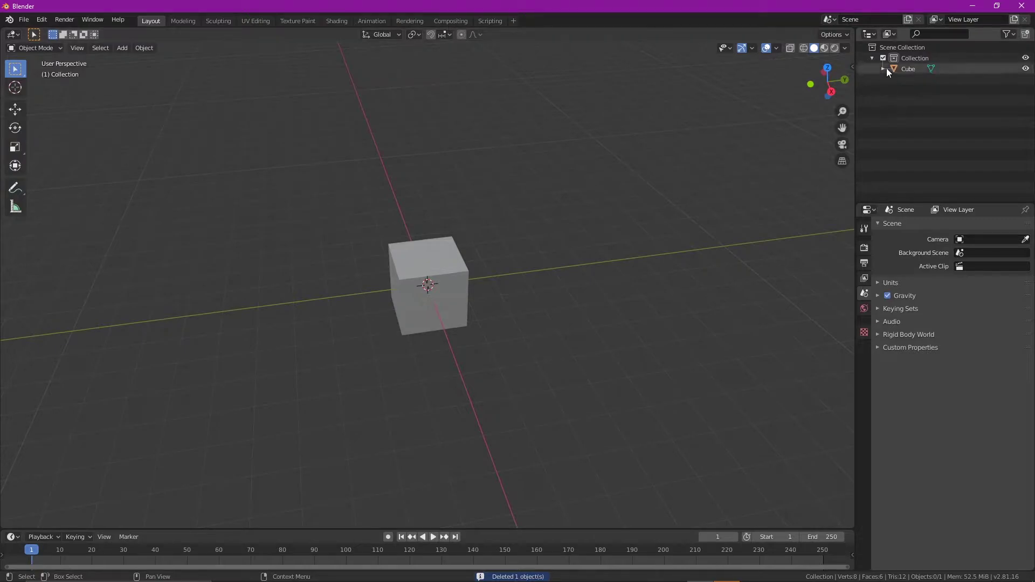
Step: Move the Cube into Scene Collection and delete the empty Collection
left_click(899, 66)
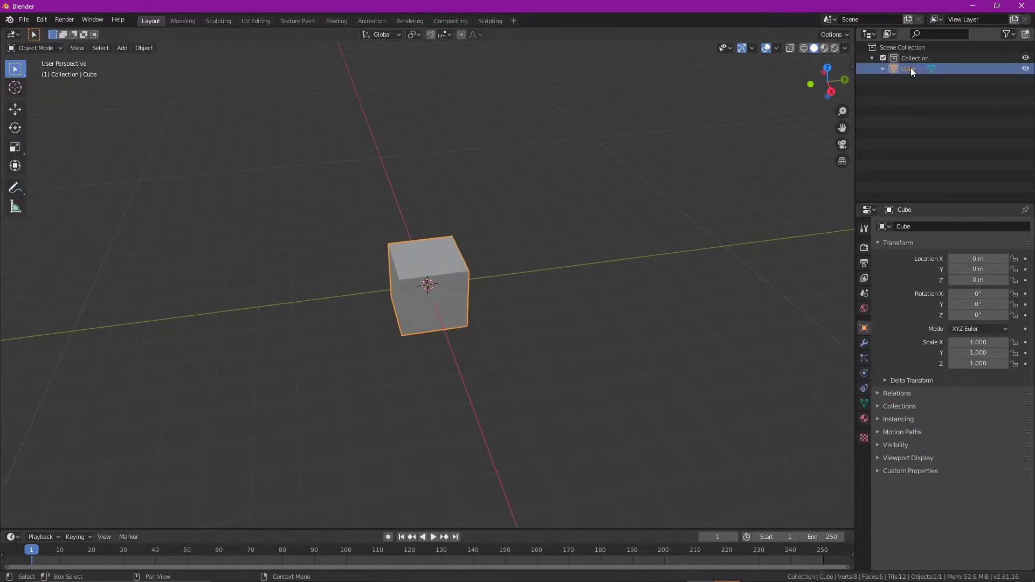
left_click_drag(910, 67, 910, 50)
left_click(908, 59)
right_click(907, 58)
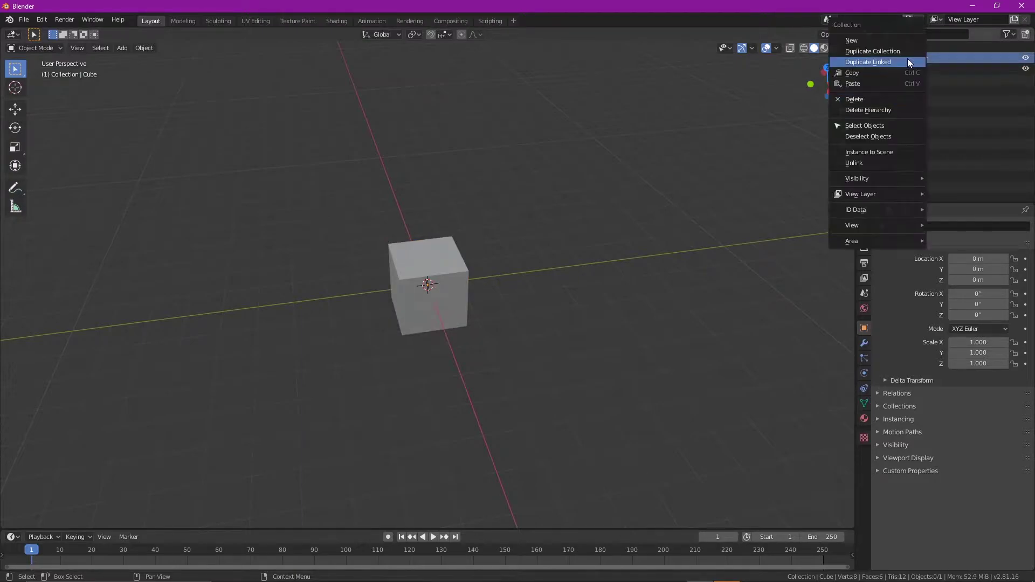
left_click(877, 100)
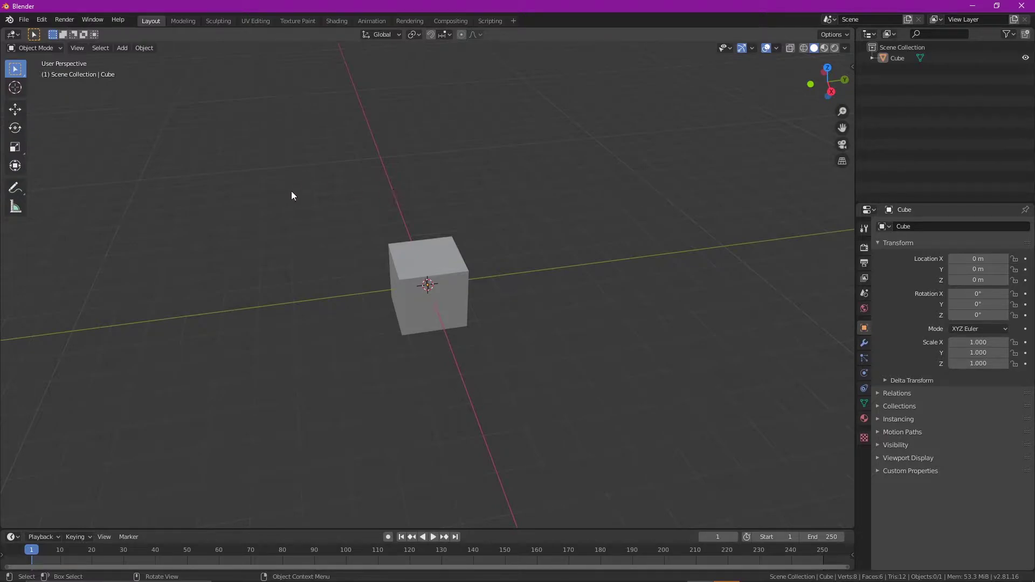
Step: Select the cube and switch it into Edit Mode
middle_click_drag(291, 195, 314, 197)
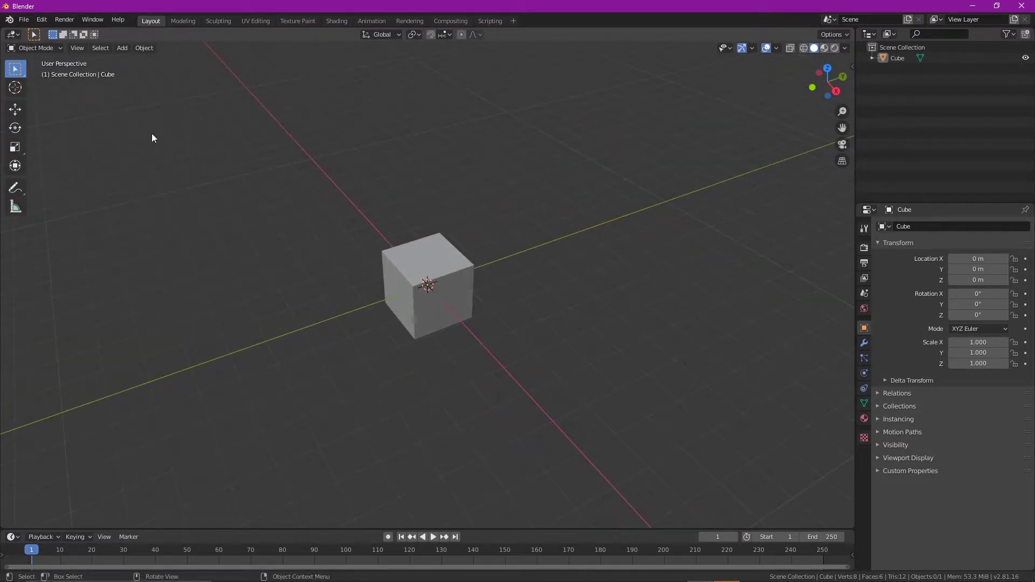
key("a")
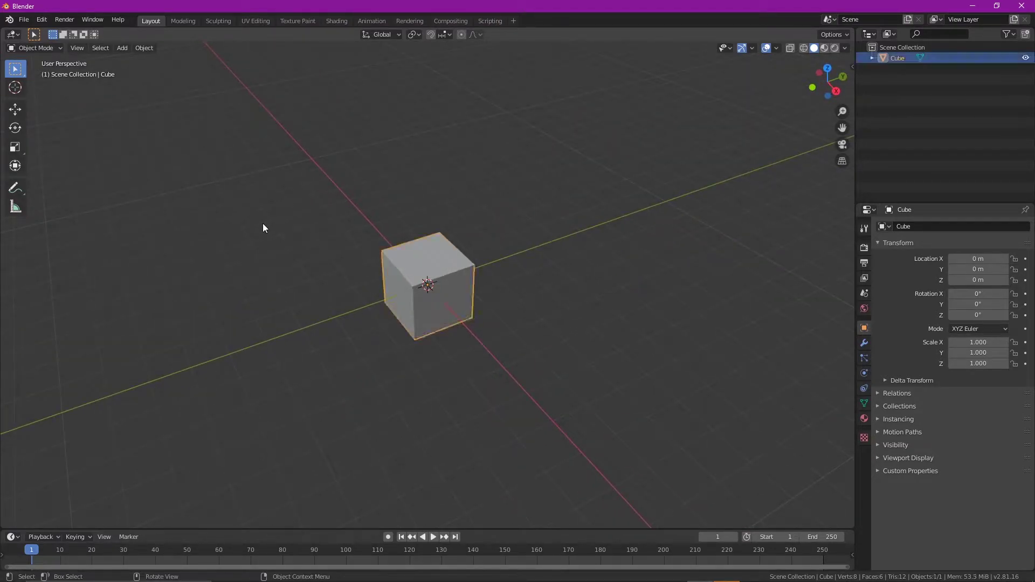
left_click(52, 47)
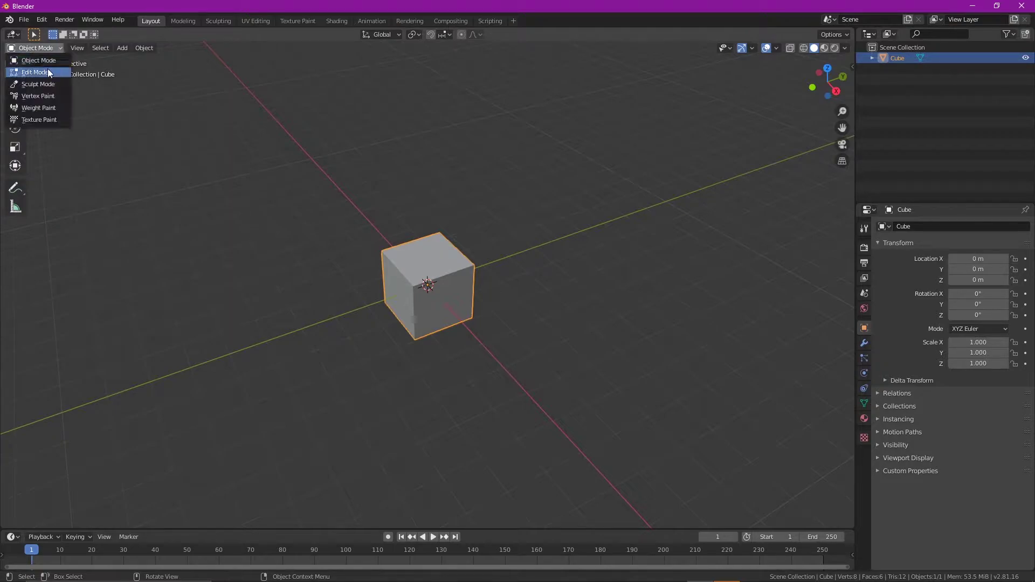
left_click(47, 69)
Step: Switch to face select and select only the cube's top face
middle_click_drag(295, 319, 91, 142)
scroll(377, 291, "up", 4)
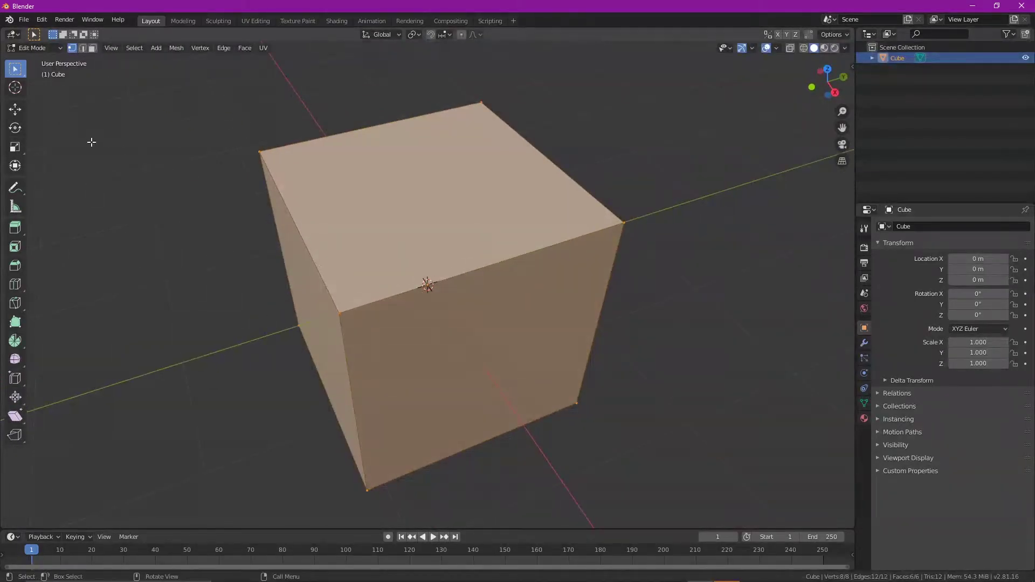
left_click(92, 48)
left_click(405, 204)
scroll(407, 210, "down", 2)
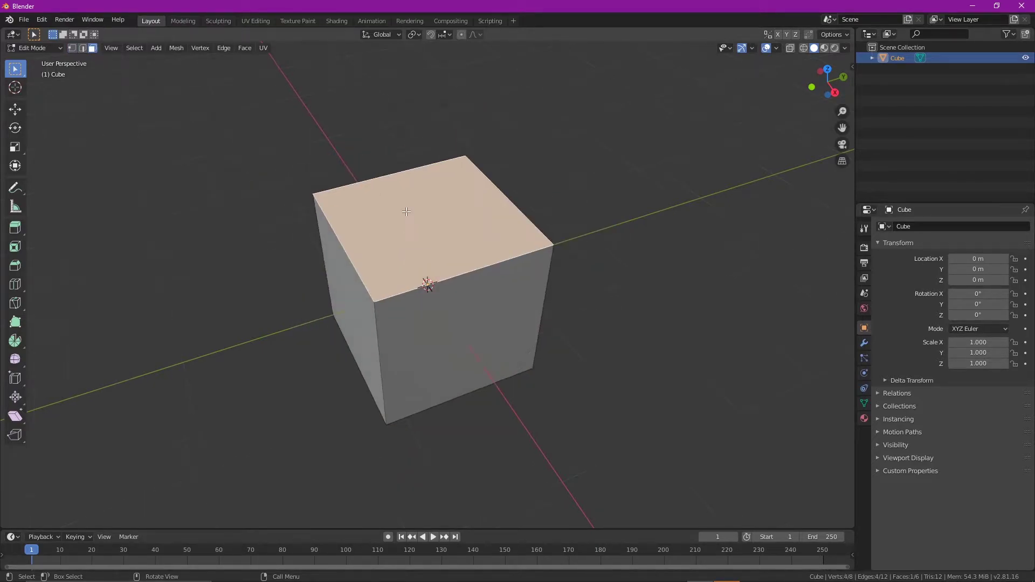
Step: Bevel the top face inward into a sloped roof with the Bevel tool, then deselect
left_click(16, 266)
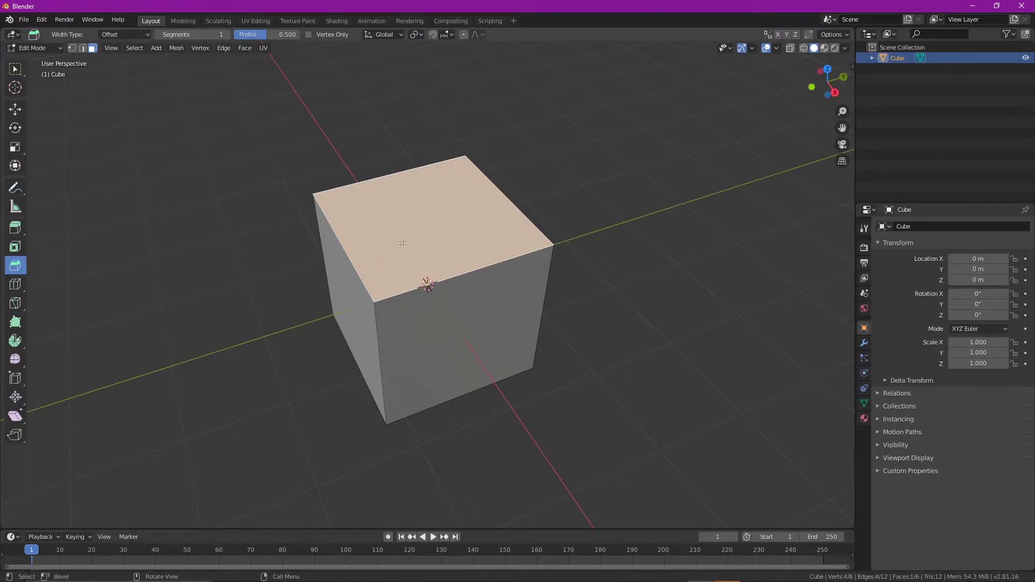
left_click_drag(418, 221, 412, 132)
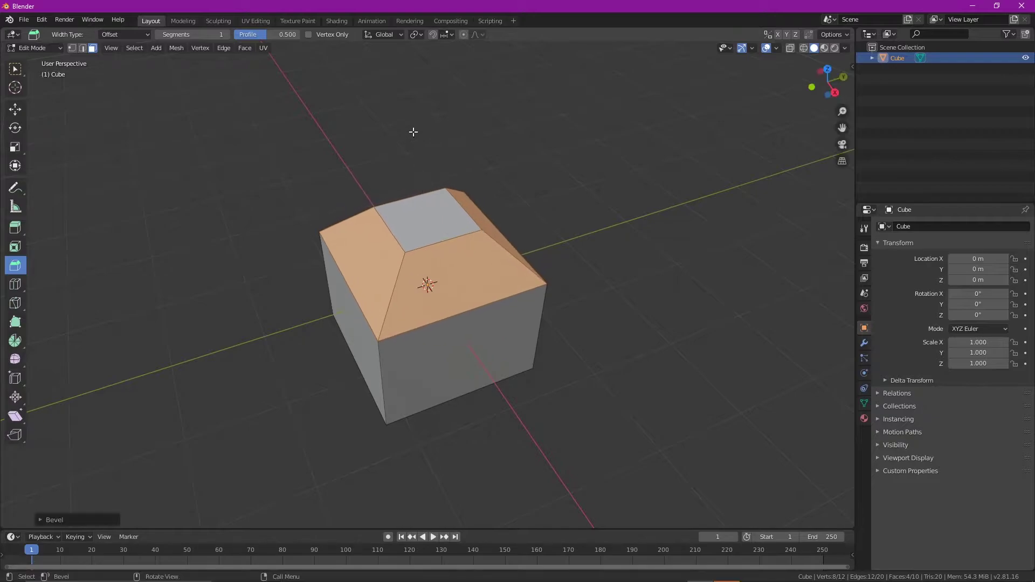
left_click(234, 377)
middle_click_drag(234, 377, 261, 348)
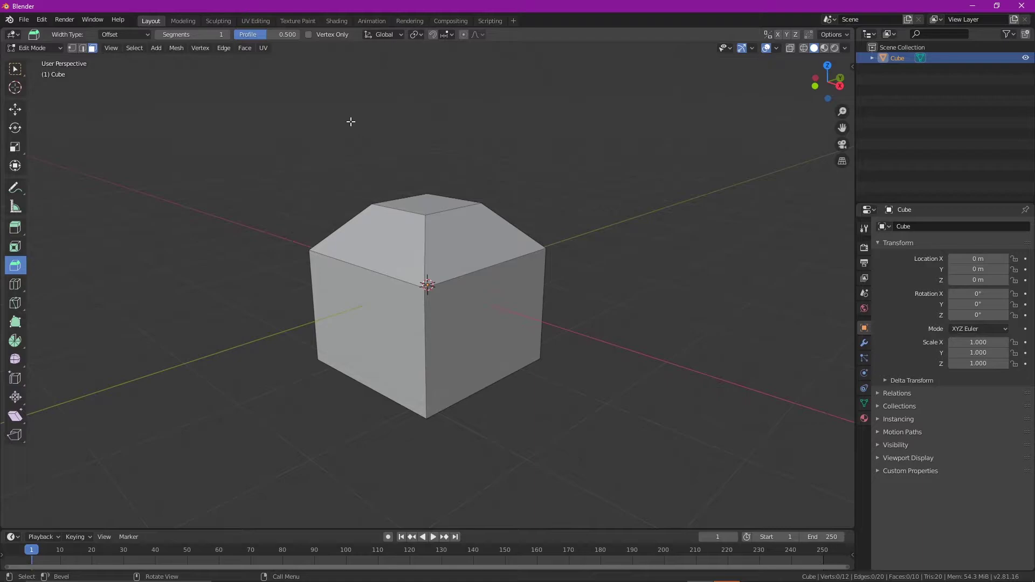
Step: Switch to the UV Editing workspace and select all faces to show the cube's UV layout
left_click(260, 22)
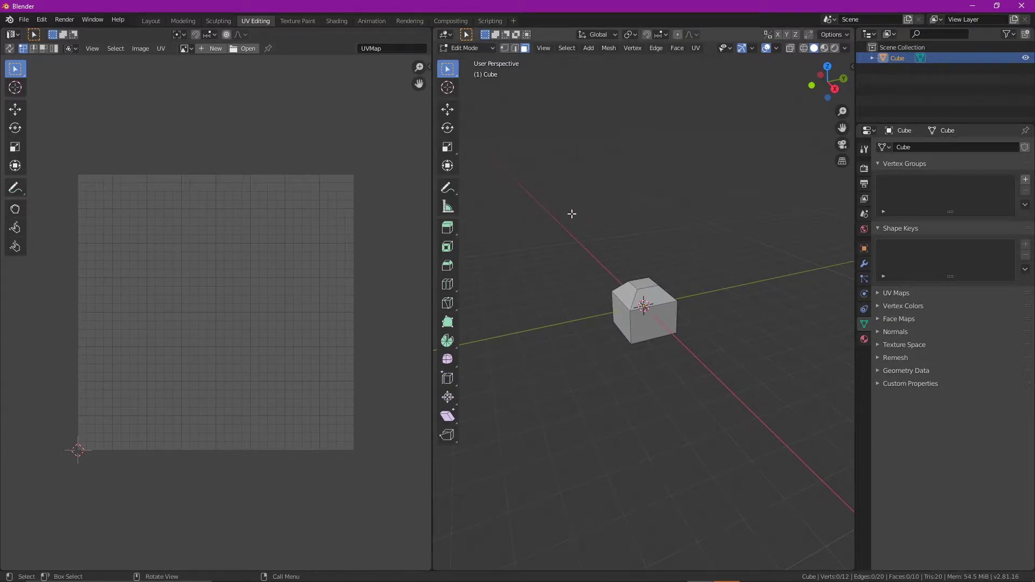
key("a")
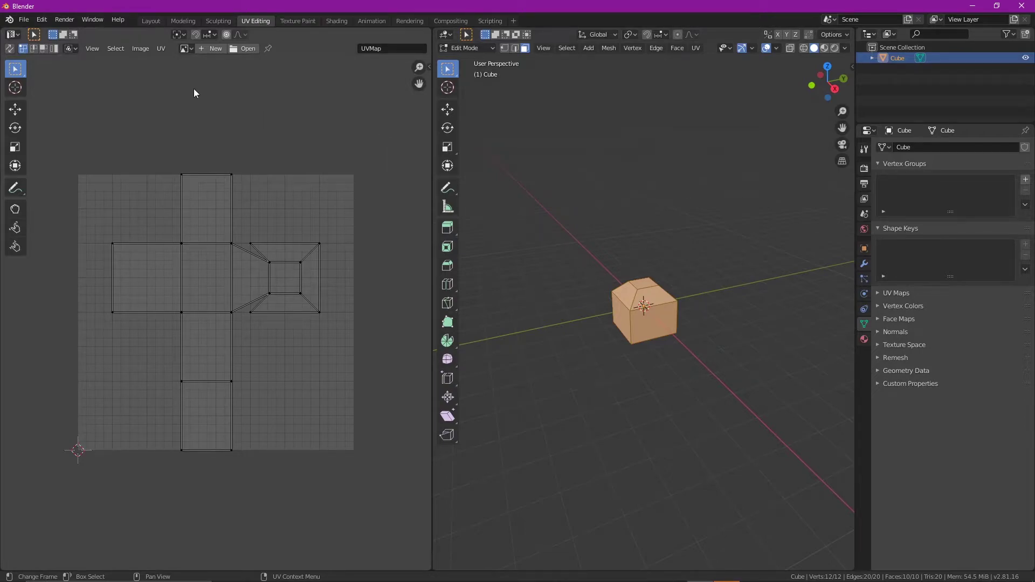
Step: Open Export UV Layout and browse to AppData\Local\Colossal Order\Cities_Skylines\Addons\Import
left_click(166, 50)
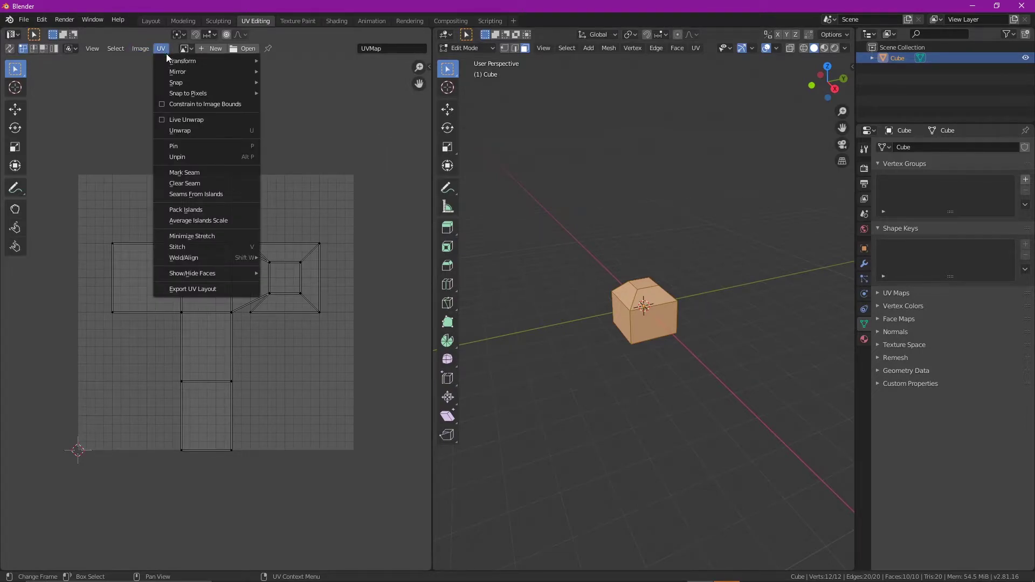
left_click(193, 291)
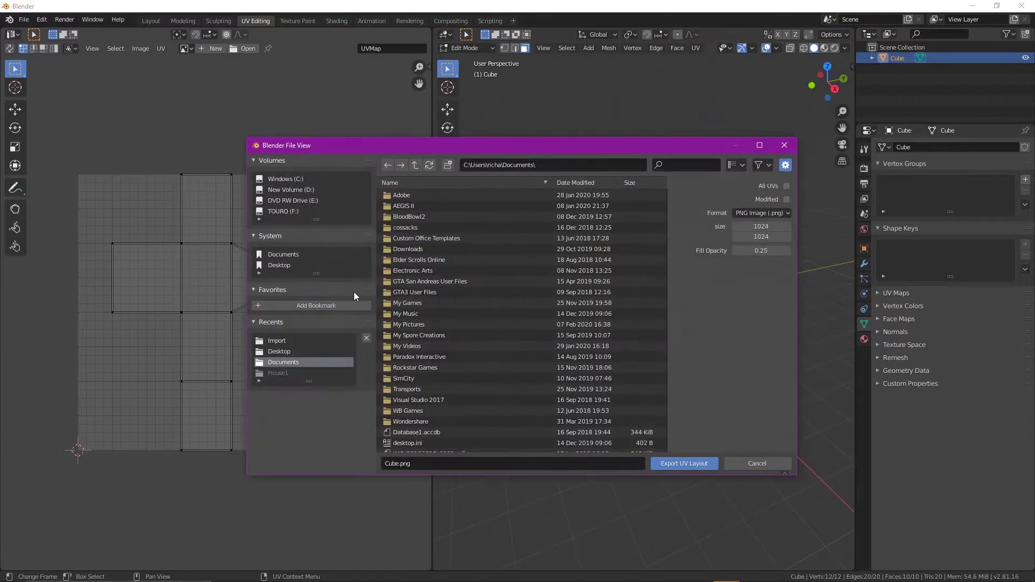
left_click(286, 179)
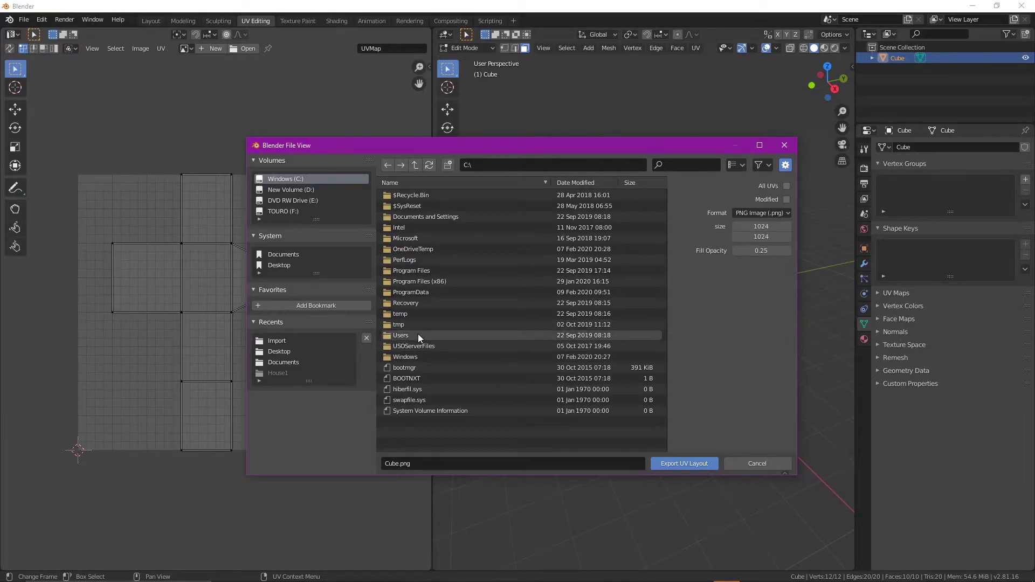
double_click(418, 334)
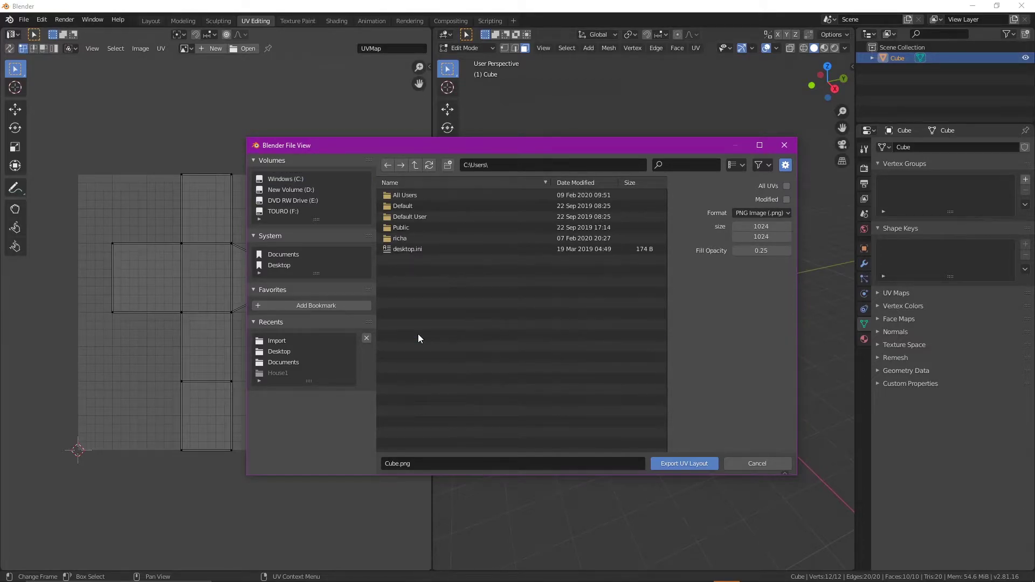
double_click(420, 237)
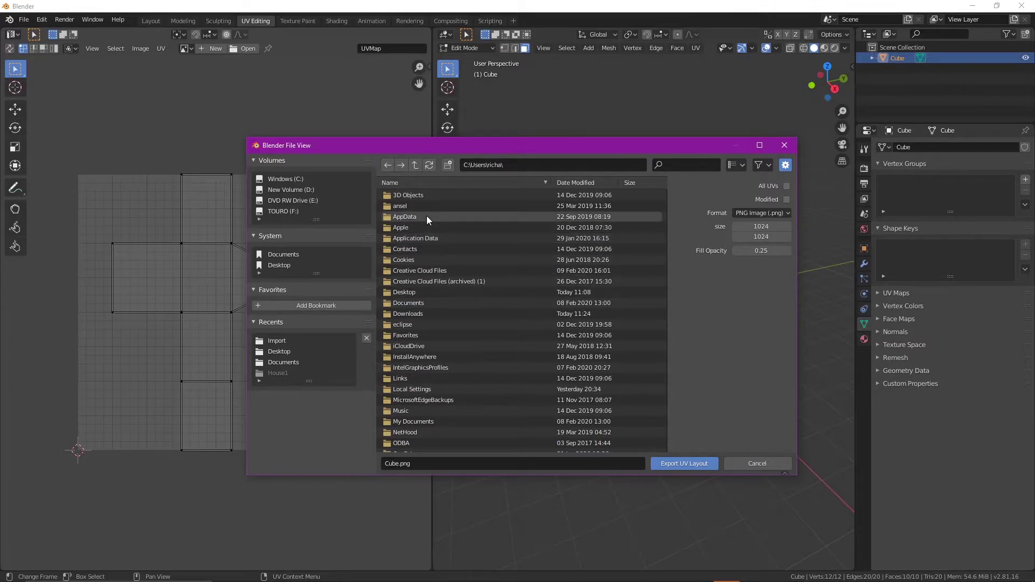
double_click(426, 216)
double_click(418, 196)
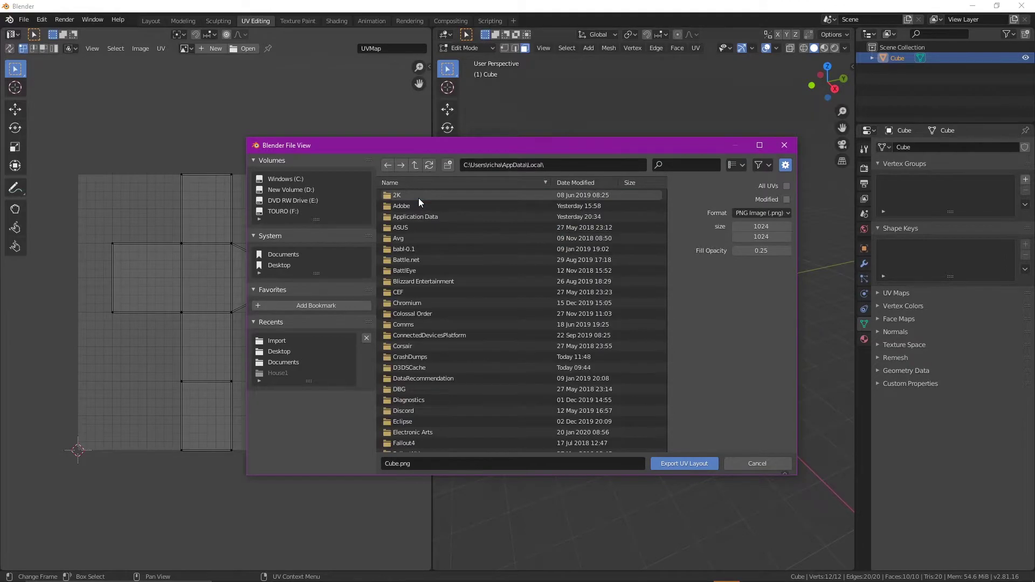
double_click(427, 309)
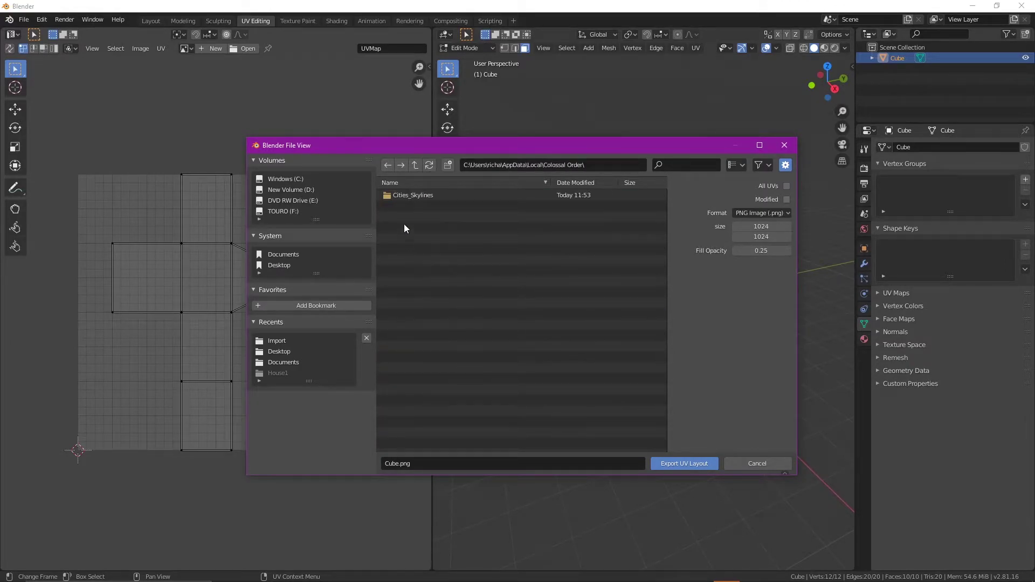
double_click(412, 197)
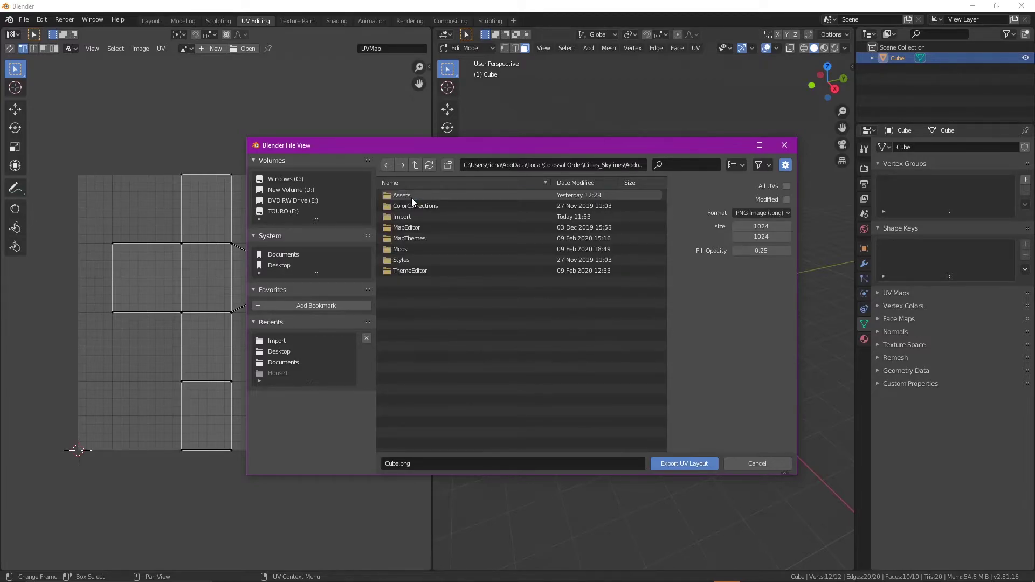
double_click(411, 219)
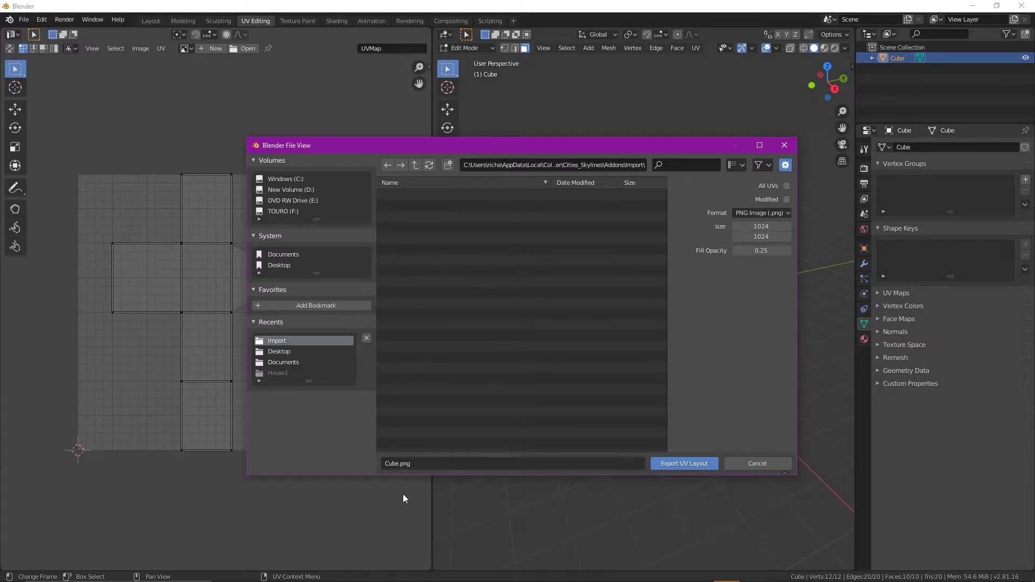
Step: Rename the UV layout file to house_d.png and export it into the Import folder
left_click(390, 464)
left_click(389, 464)
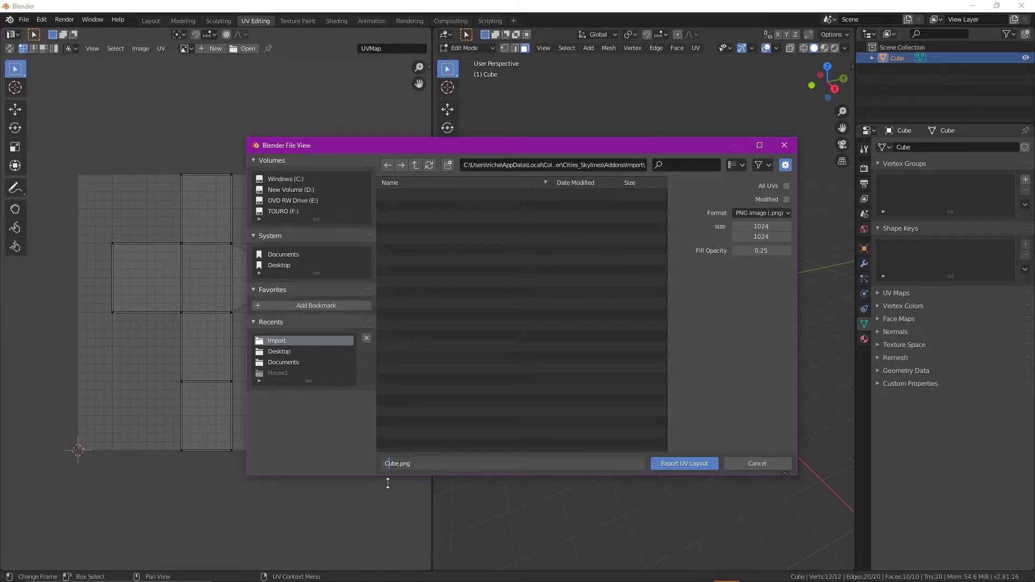
key("Delete")
key("Delete")
key("Delete")
key("Delete")
type("house_")
type("d")
left_click(404, 463)
left_click(445, 464)
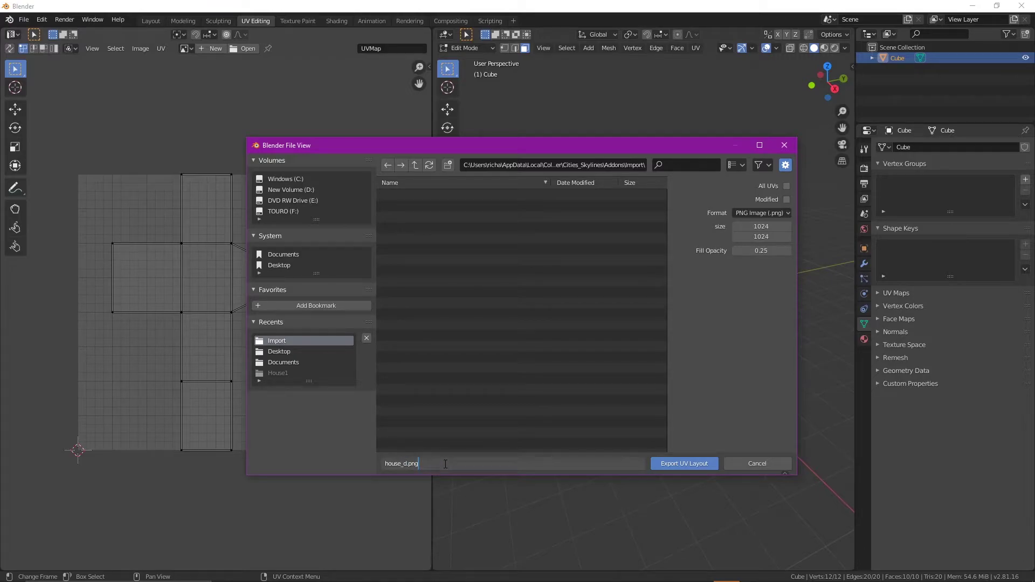
left_click(678, 464)
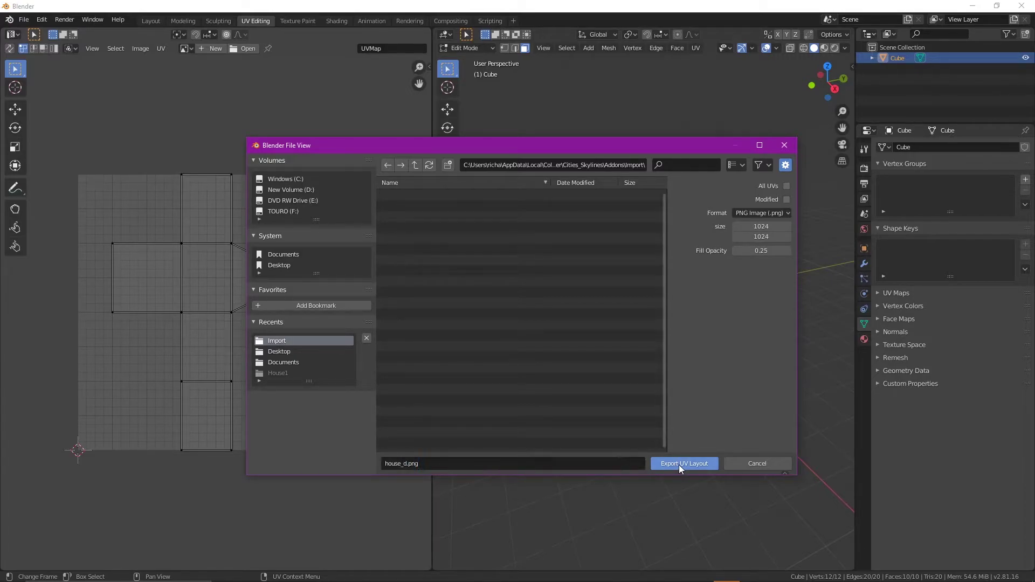
left_click(678, 464)
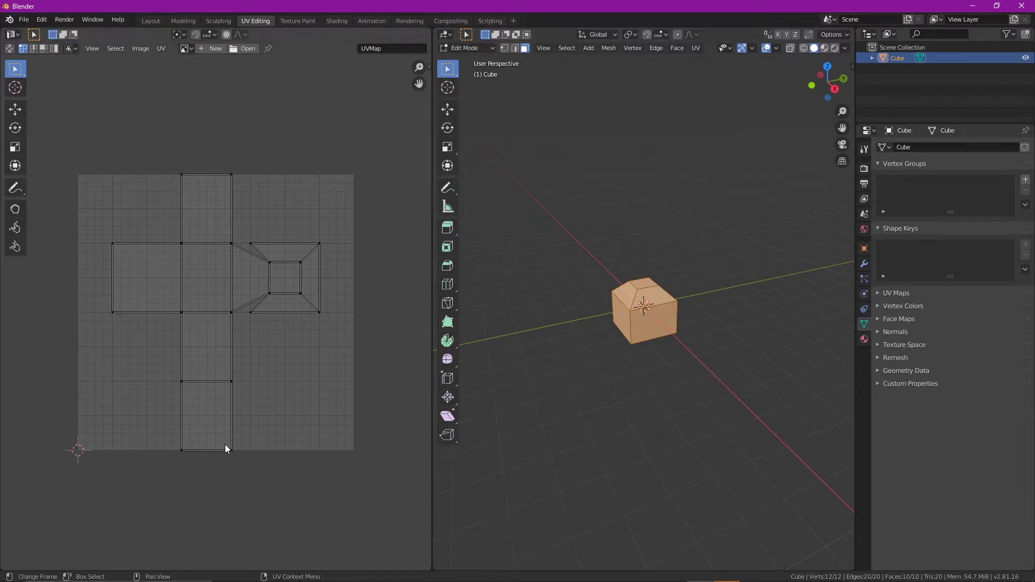
Step: Switch to Paint 3D with the house_d.png UV layout open
key("alt+Tab")
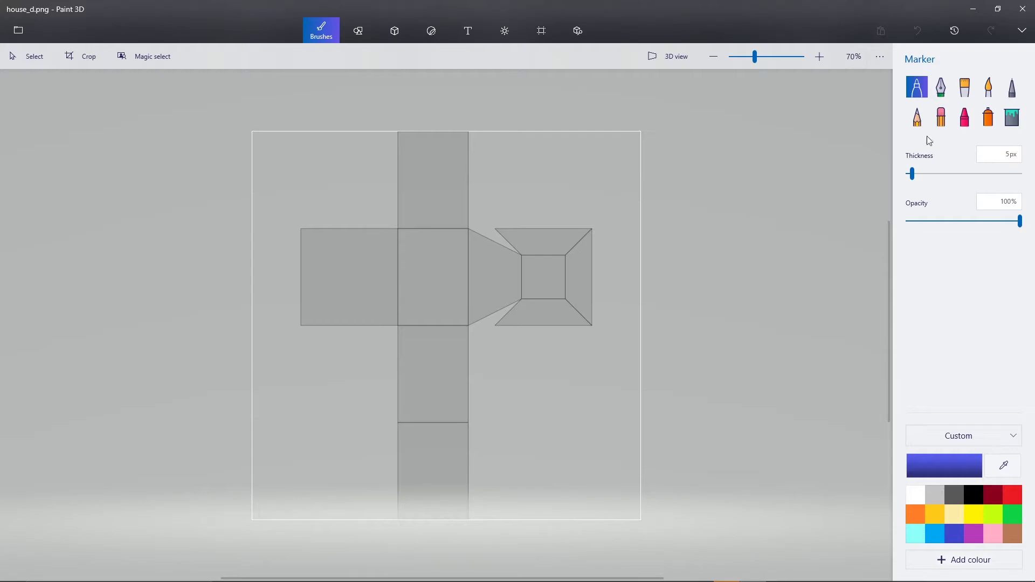
Step: Fill the four roof slopes dark red and the flat roof top black
left_click(1011, 118)
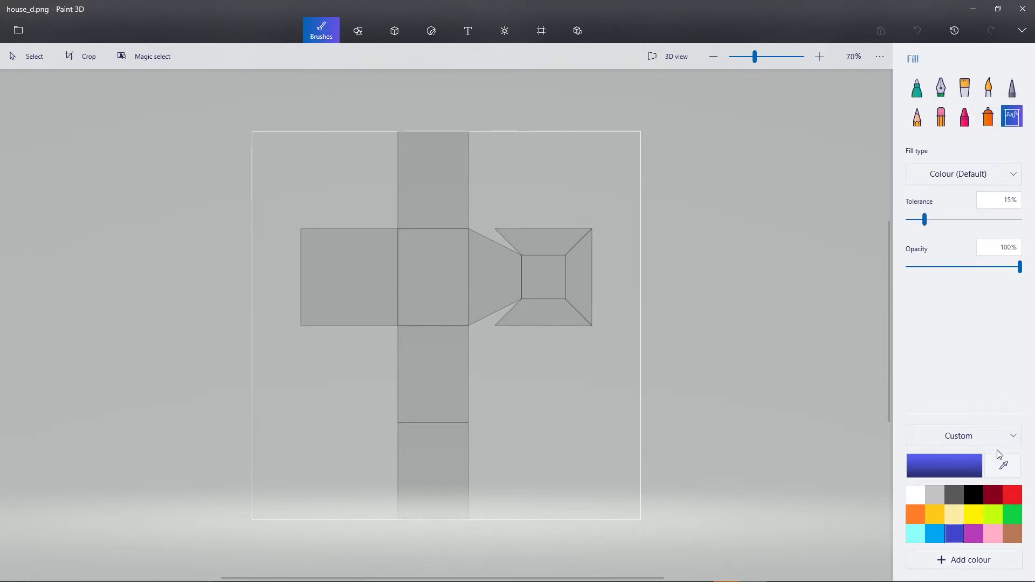
left_click(1001, 499)
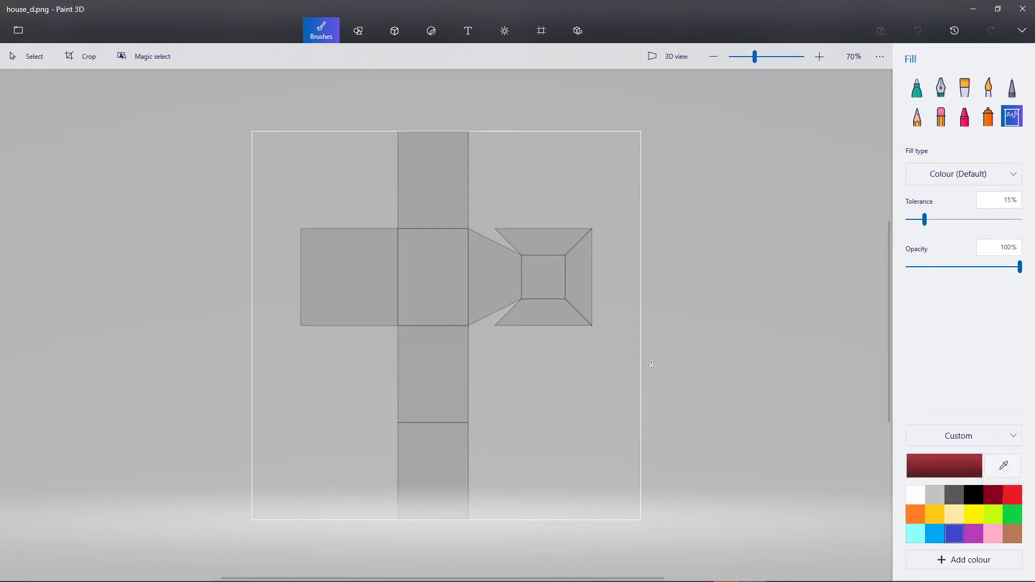
left_click(531, 317)
left_click(504, 285)
left_click(544, 240)
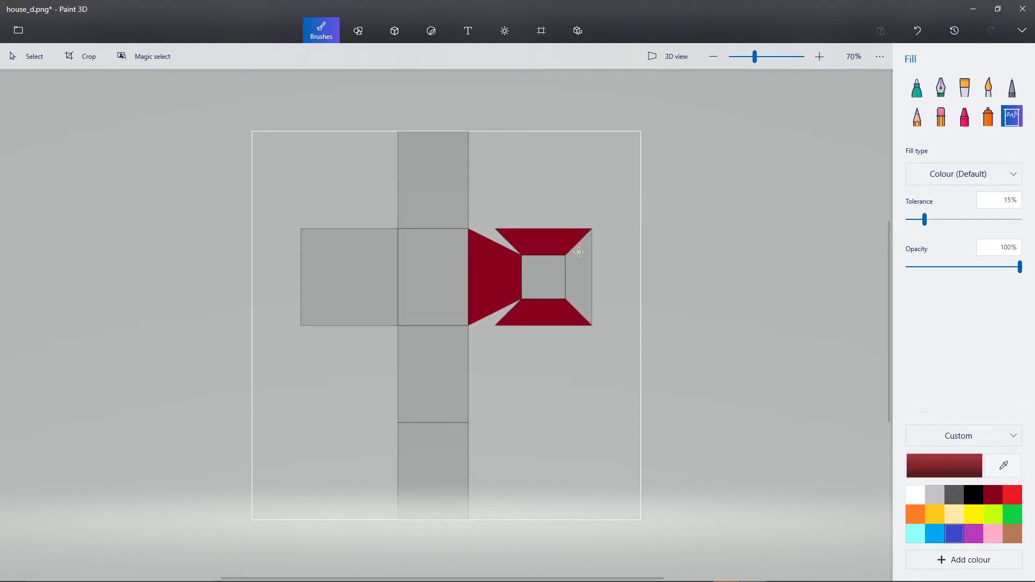
left_click(579, 277)
left_click(973, 494)
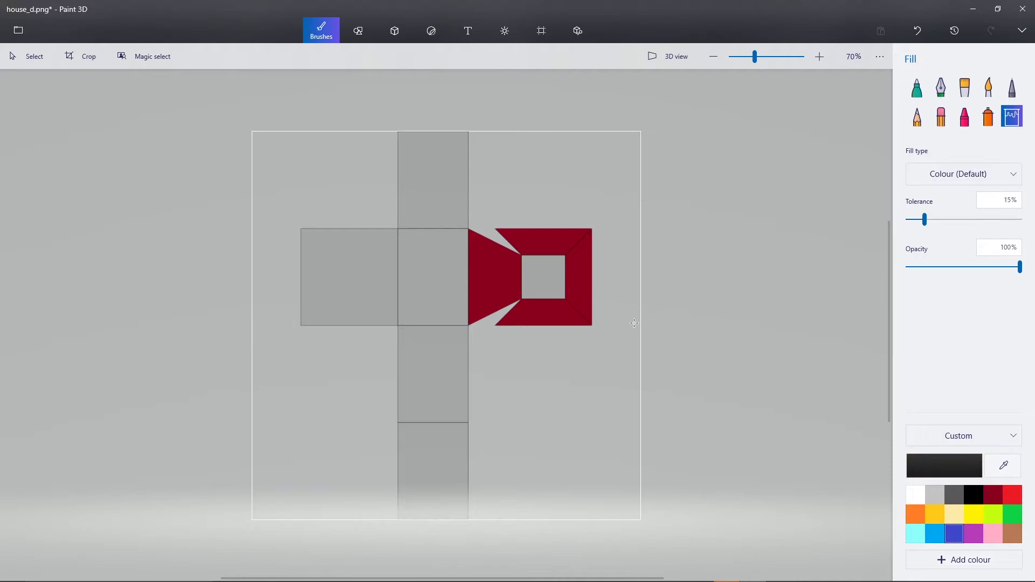
left_click(532, 273)
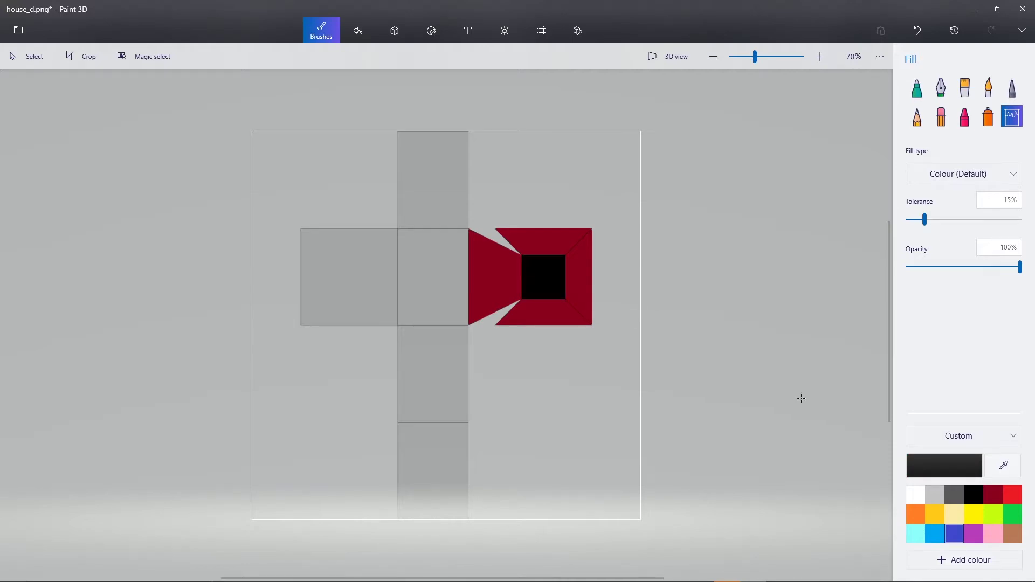
Step: Fill the five wall faces orange and save house_d.png
left_click(937, 521)
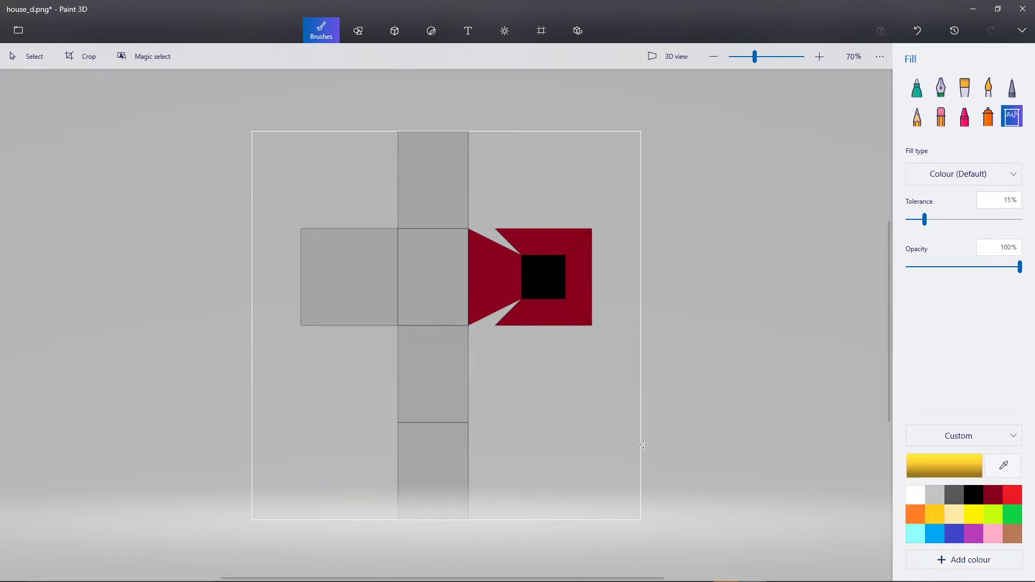
left_click(915, 514)
left_click(416, 466)
left_click(423, 387)
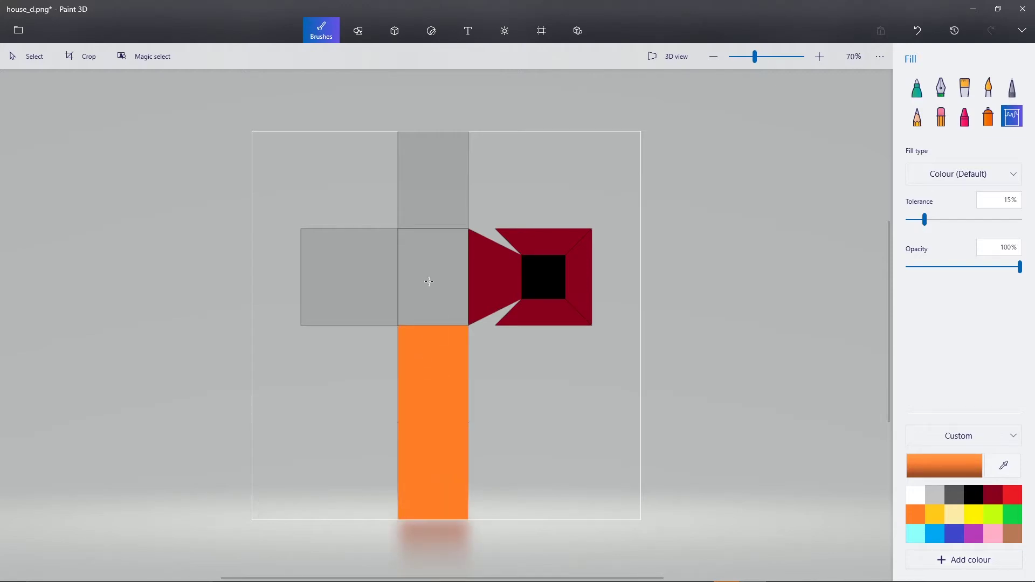
left_click(447, 189)
left_click(424, 277)
left_click(360, 280)
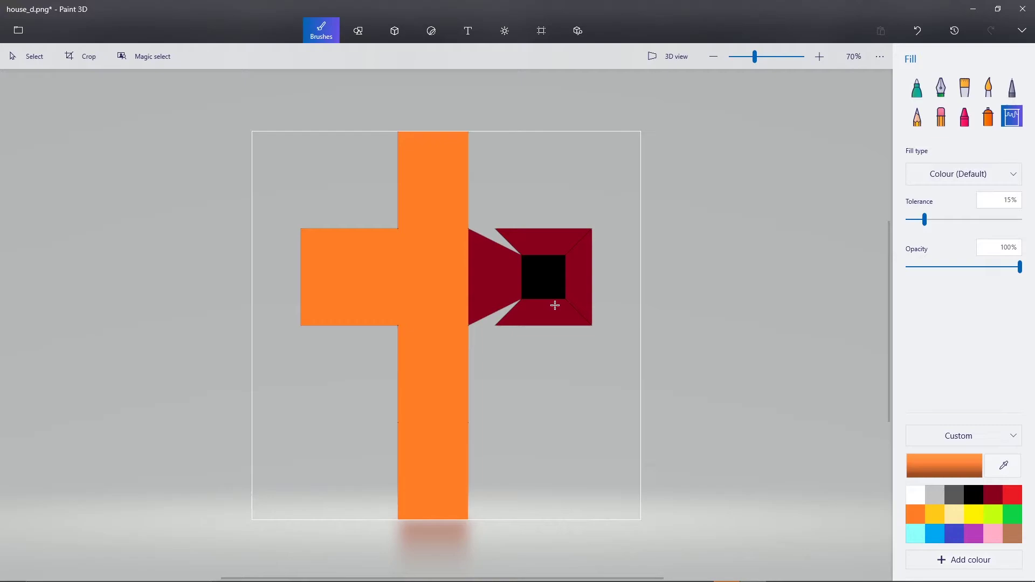
key("ctrl+s")
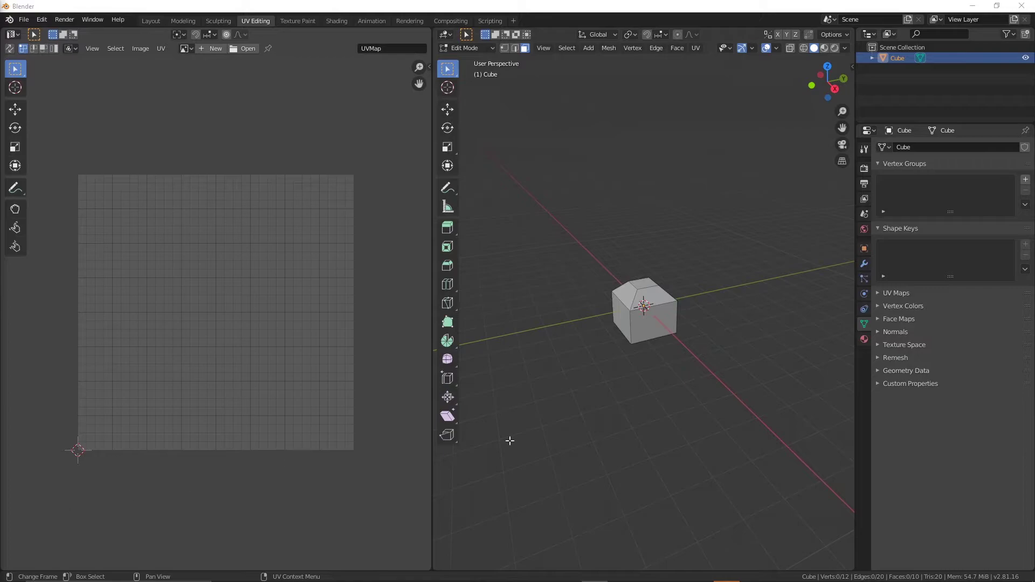
Step: Select the whole house, show its material settings, and return to Object Mode
left_click(632, 427)
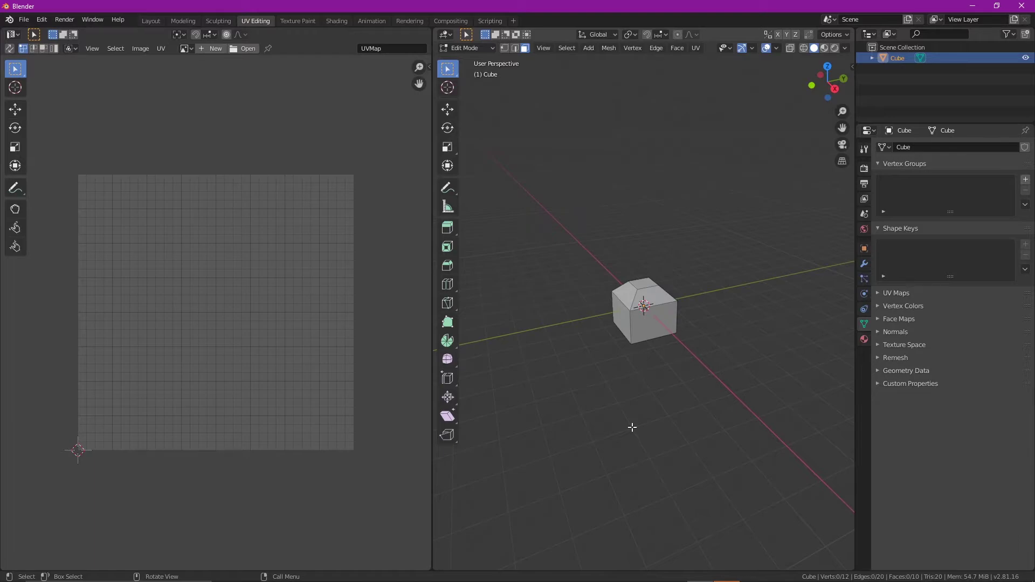
middle_click_drag(575, 341, 582, 359)
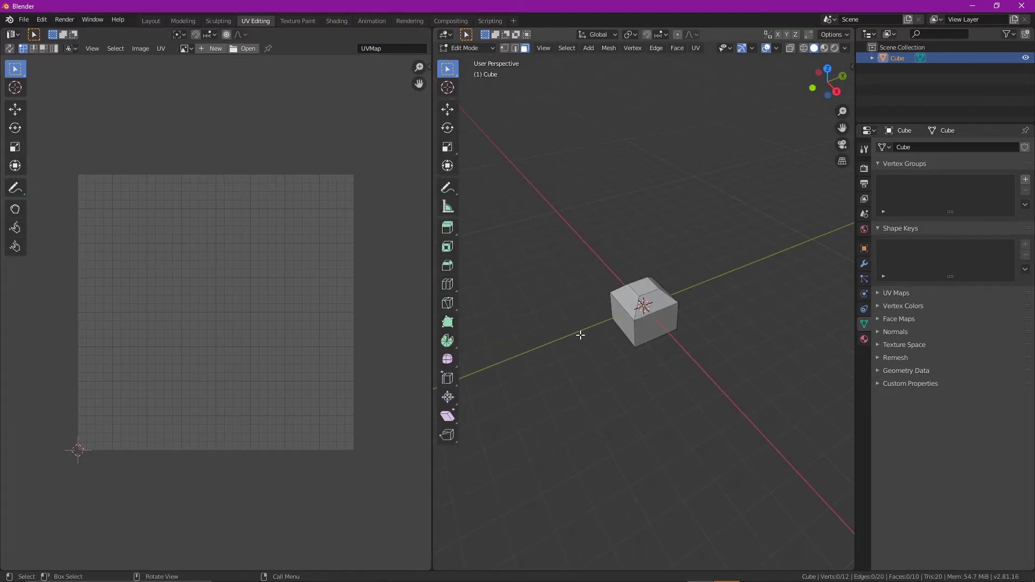
key("a")
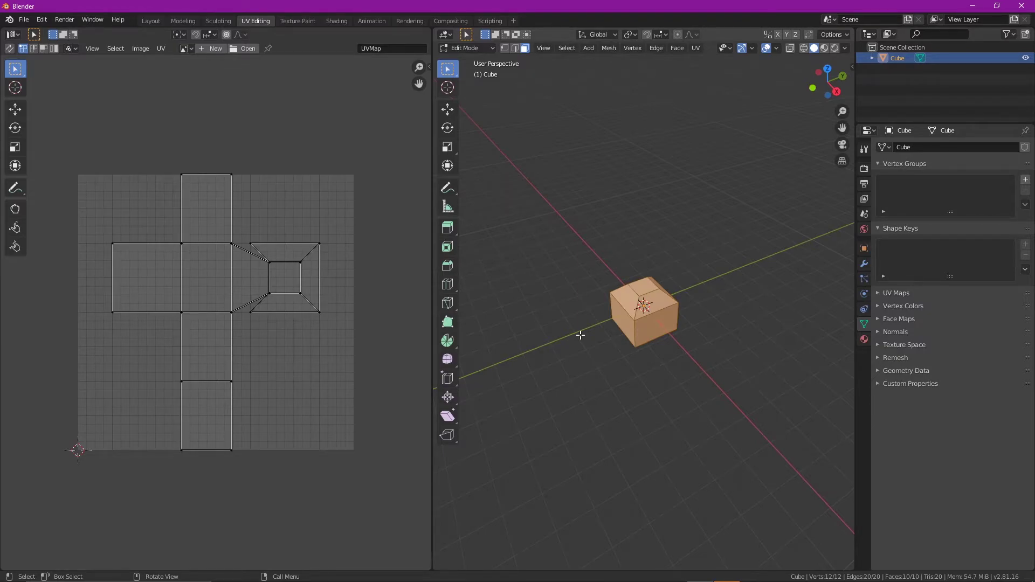
left_click(864, 340)
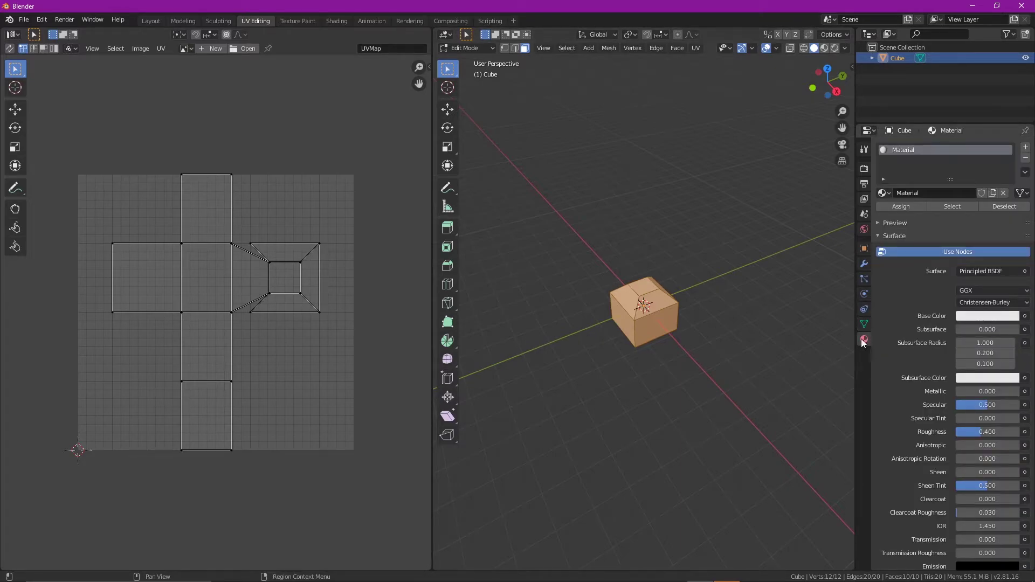
left_click(493, 47)
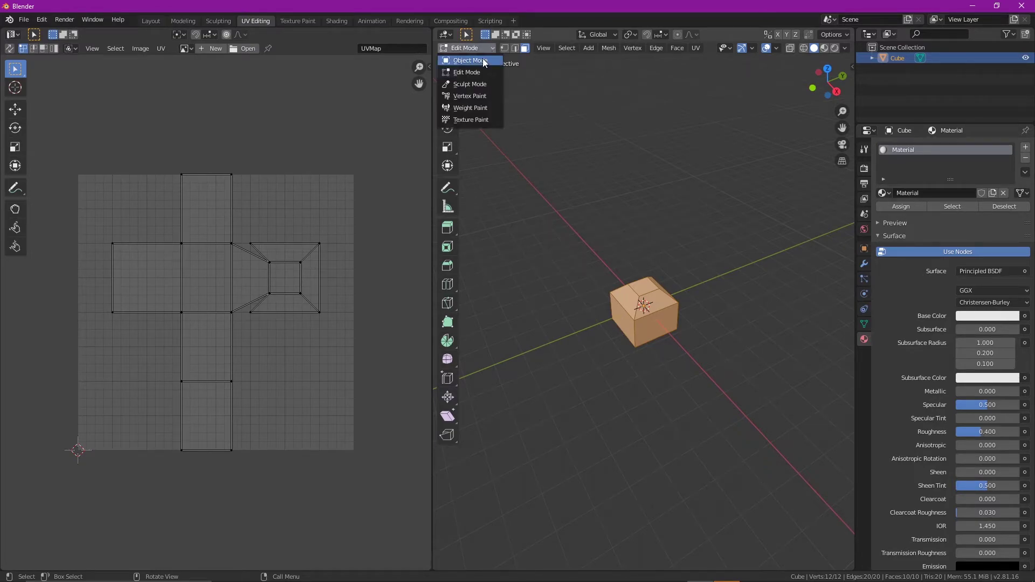
left_click(483, 60)
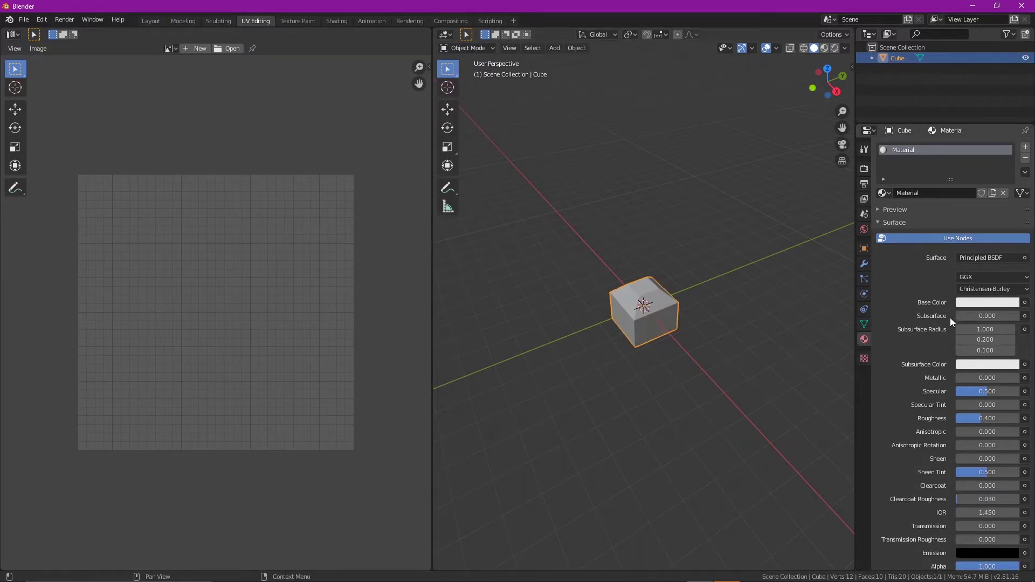
Step: Link Base Color to an Image Texture loading house_d.png from the Import folder
left_click(1024, 302)
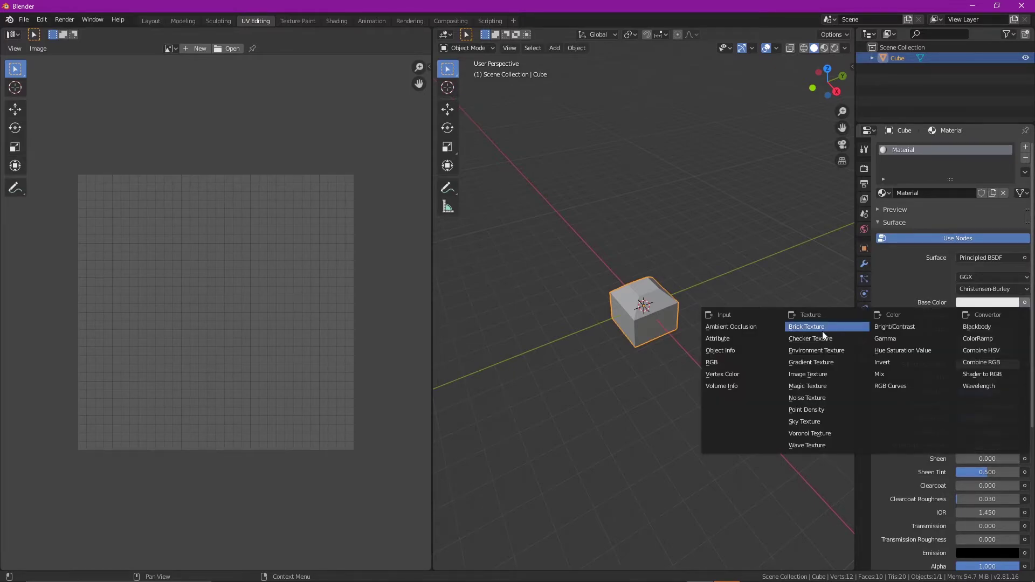
left_click(823, 373)
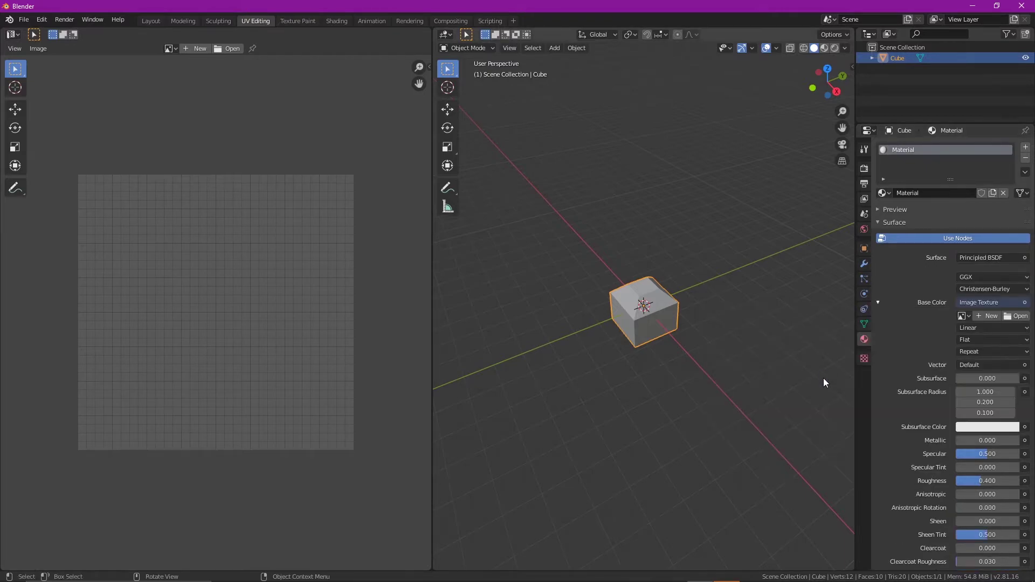
left_click(1014, 316)
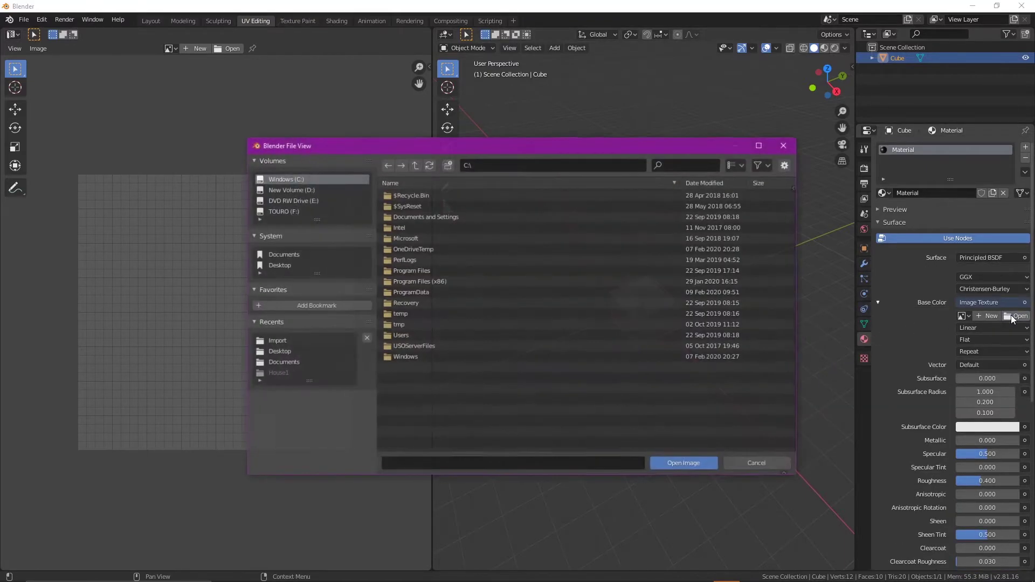
left_click(277, 340)
left_click(422, 195)
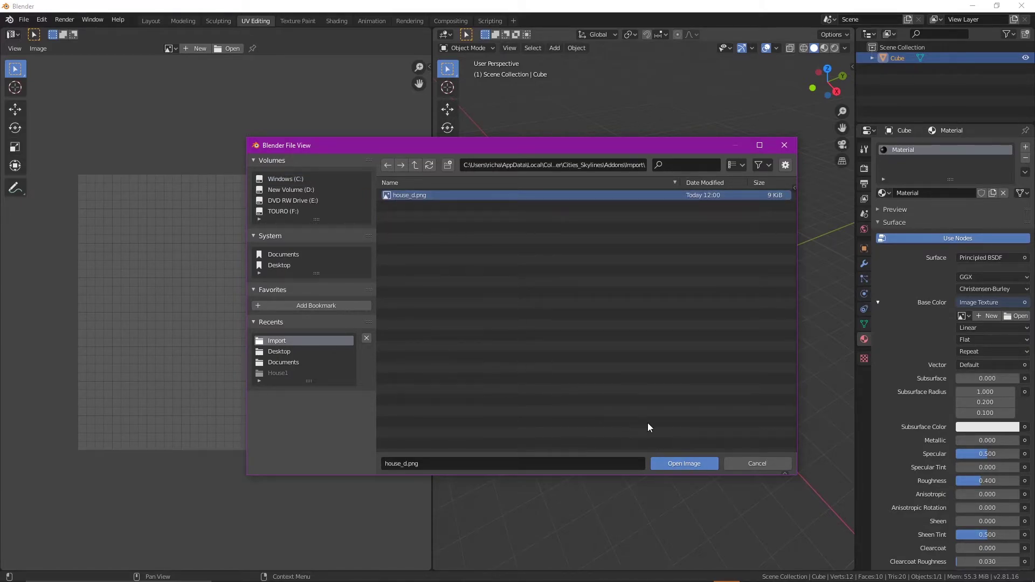
left_click(679, 460)
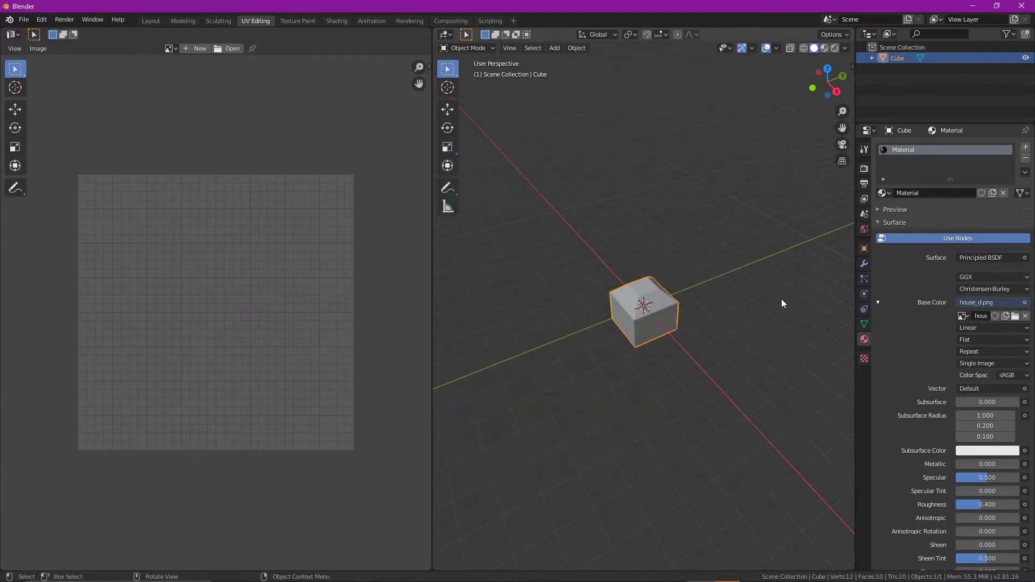
Step: Deselect the cube and view it in Rendered shading, orbiting down onto the textured roof
left_click(755, 387)
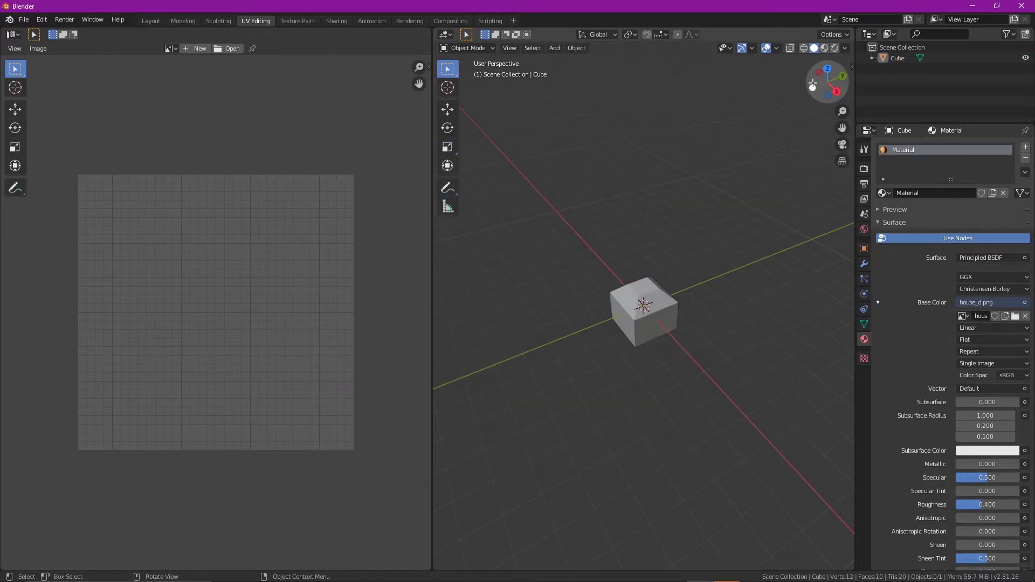
left_click(835, 51)
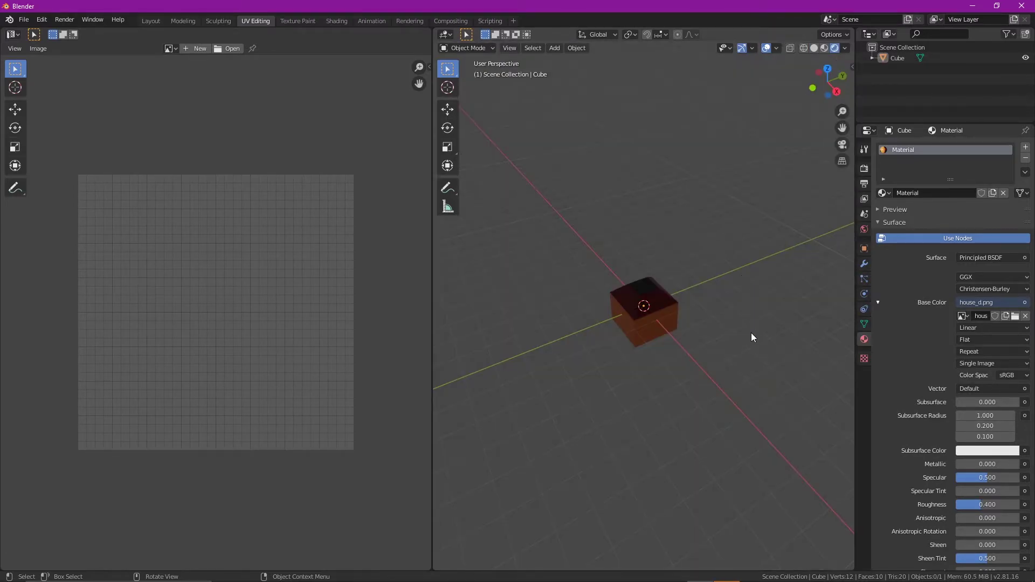
mouse_move(751, 333)
middle_mouse_down()
mouse_move(755, 319)
mouse_move(669, 277)
mouse_move(559, 281)
mouse_move(579, 403)
mouse_move(736, 384)
mouse_move(754, 285)
mouse_move(680, 236)
mouse_move(611, 341)
mouse_move(714, 365)
mouse_move(746, 354)
mouse_move(761, 322)
middle_mouse_up()
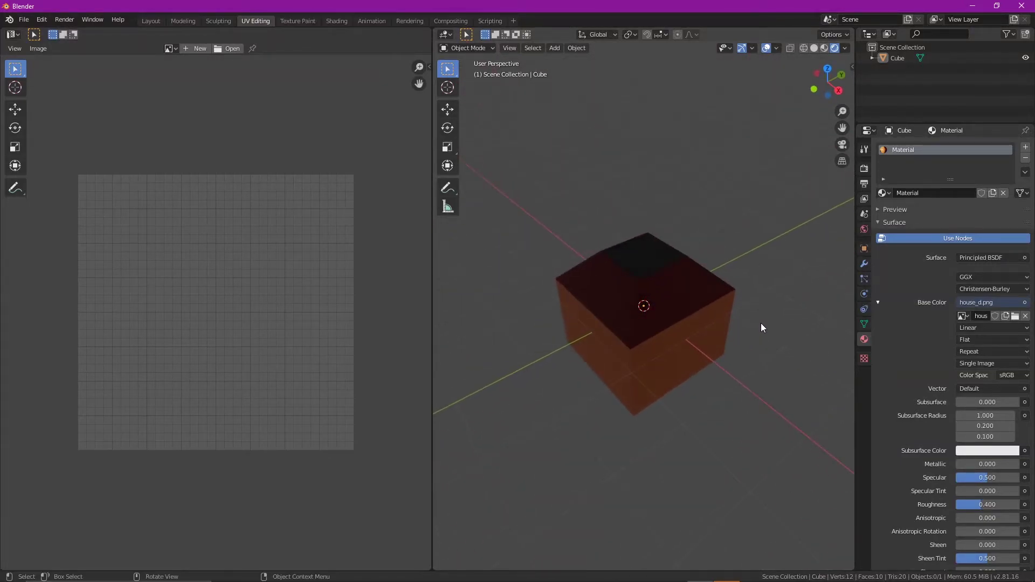
scroll(761, 324, "down", 1)
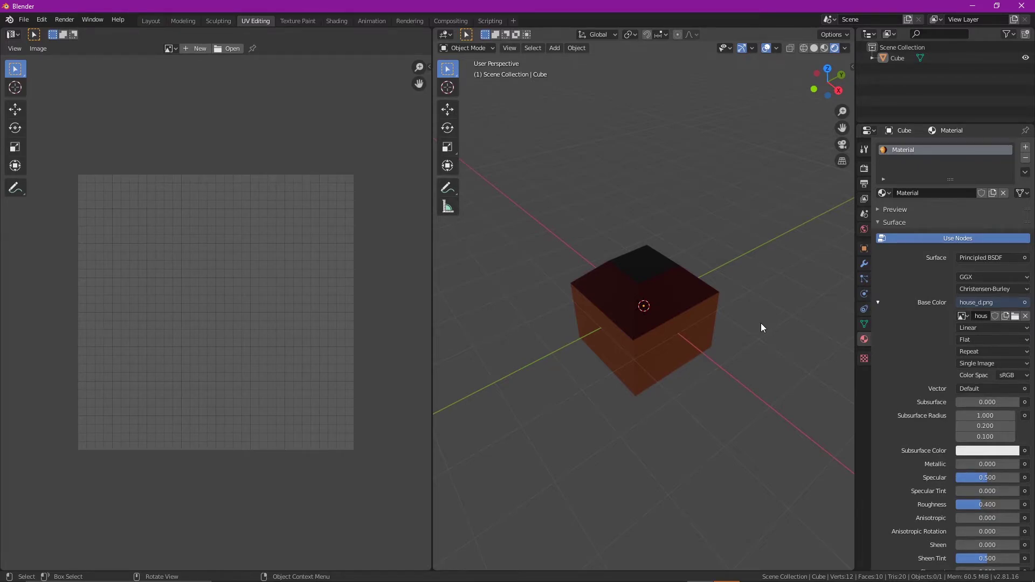
Step: Export the scene as FBX named house.fbx into the recent Cities: Skylines Import folder
left_click(24, 20)
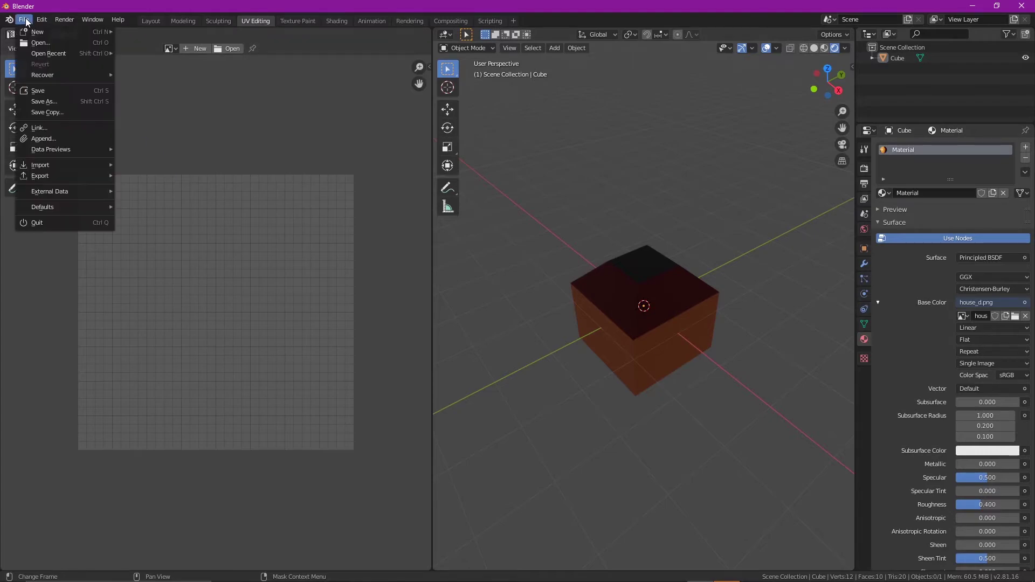
mouse_move(71, 176)
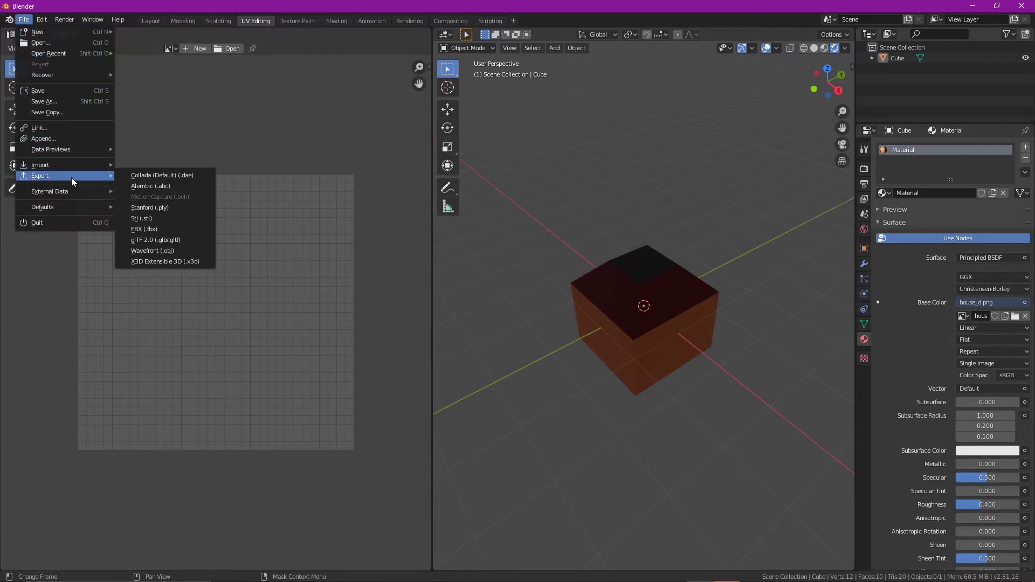
left_click(190, 231)
left_click(283, 342)
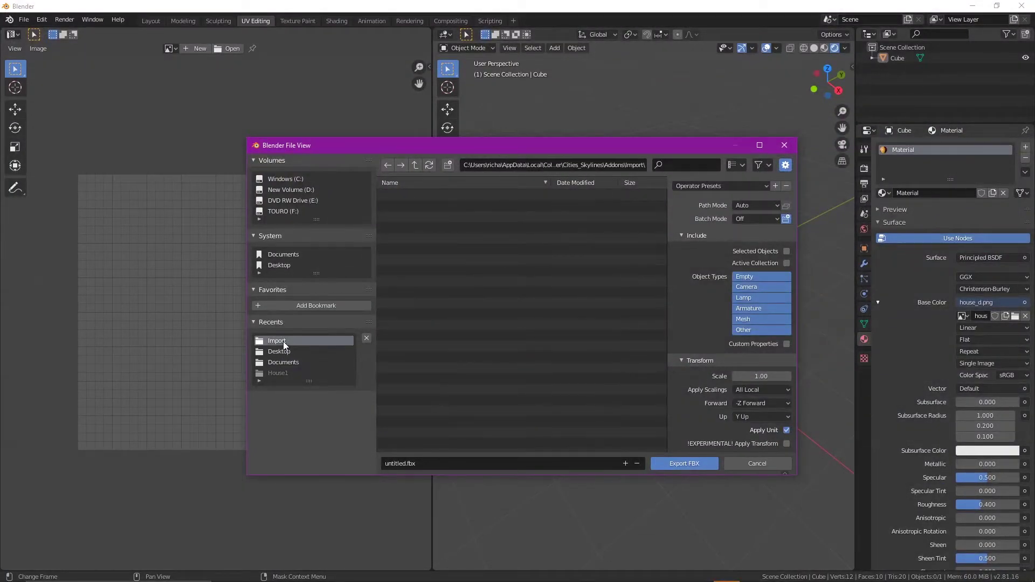
left_click(400, 463)
left_click(388, 464)
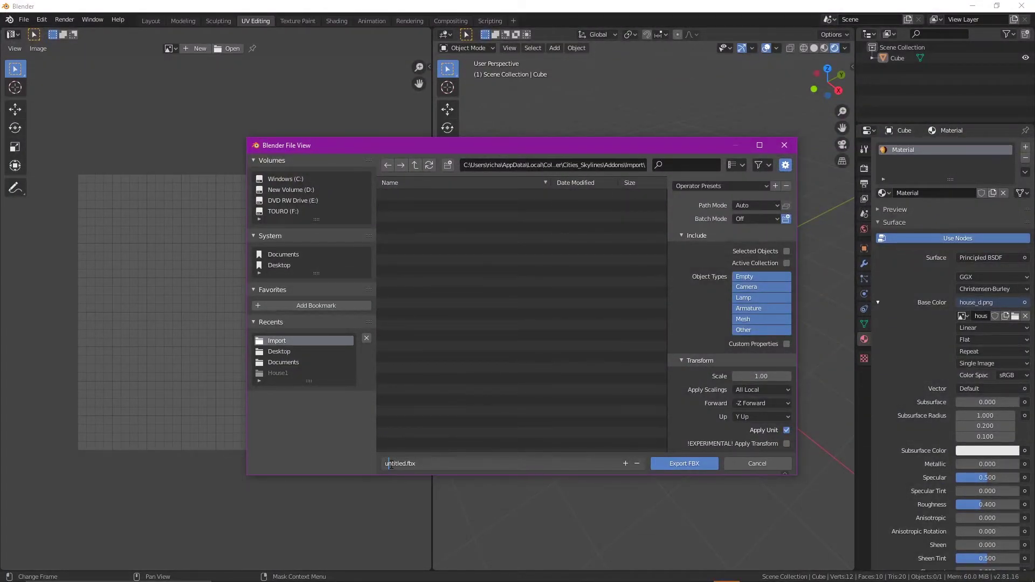
key("Delete")
key("Delete")
key("Delete")
key("Delete")
key("Delete")
key("Delete")
key("Delete")
key("Delete")
type("house")
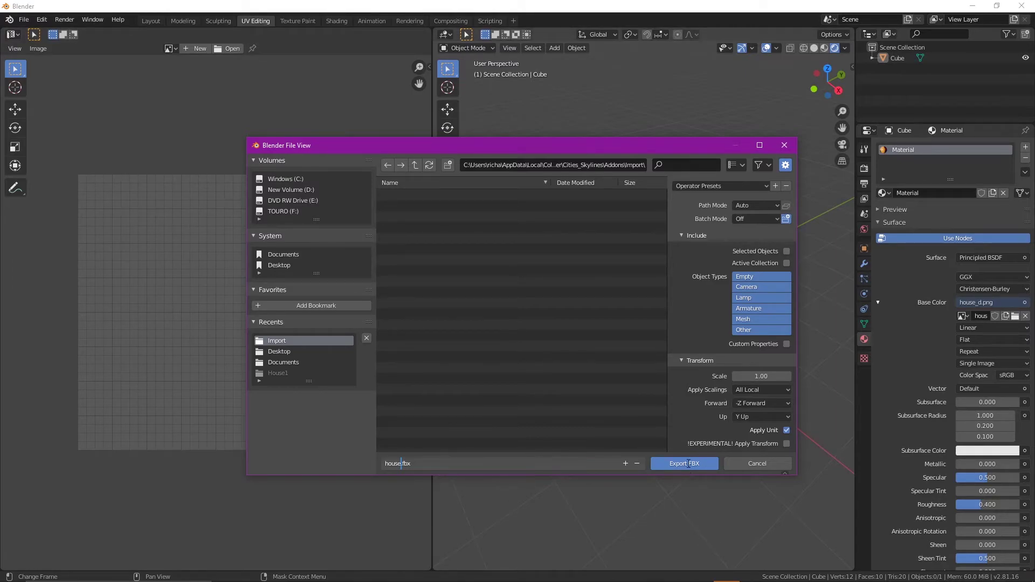
left_click(688, 463)
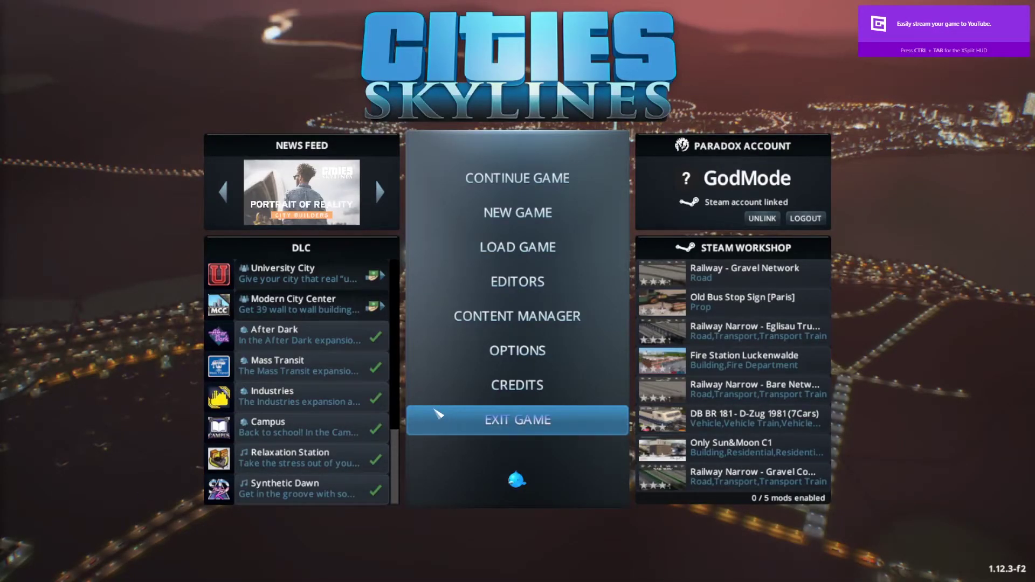
Step: Start a new asset in the Asset Editor from the main menu's game editors list
left_click(516, 281)
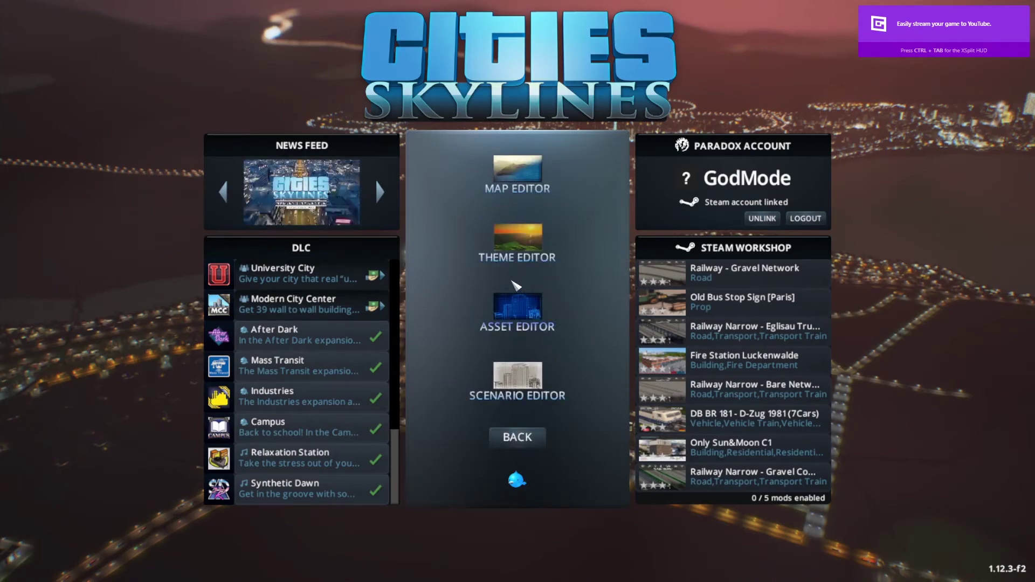
left_click(527, 312)
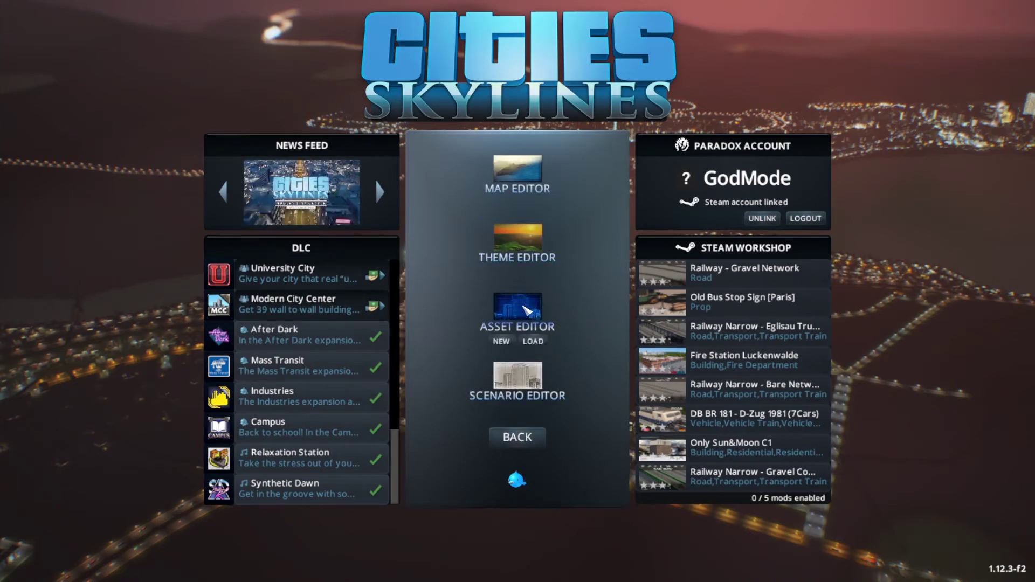
left_click(507, 343)
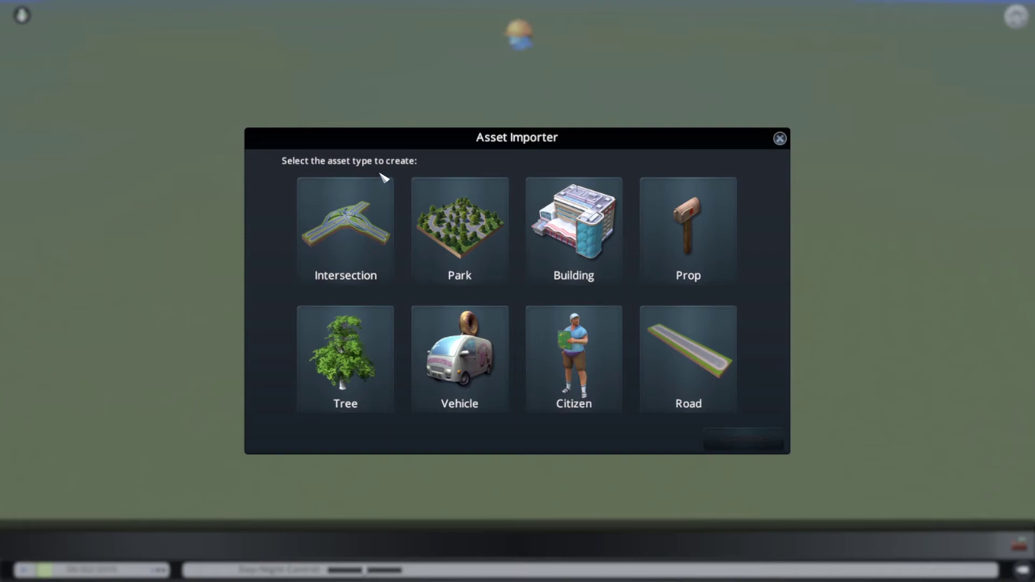
Step: Create a Building asset from the Low Density Residential L1 1x1 Detached template
left_click(592, 245)
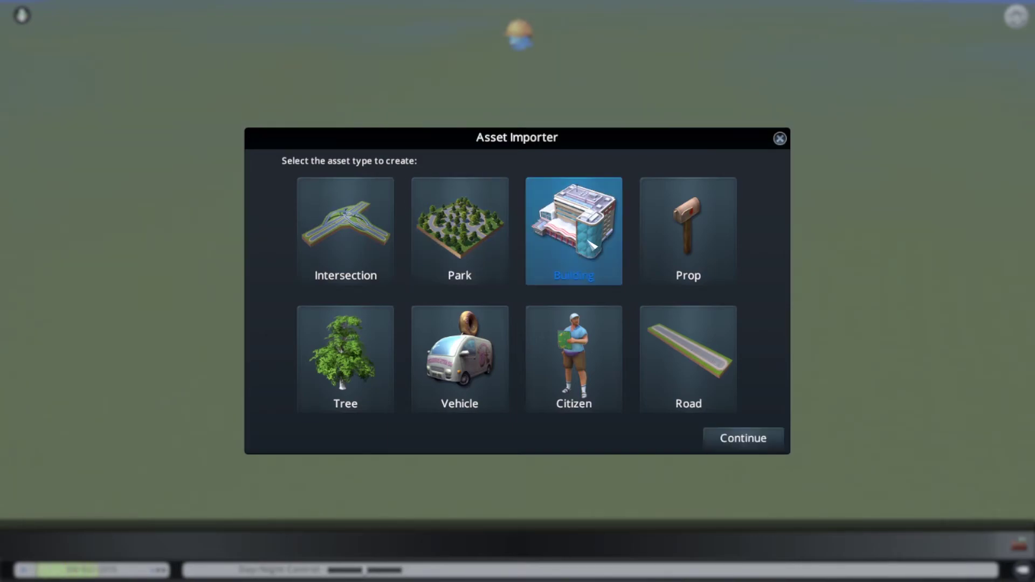
left_click(744, 441)
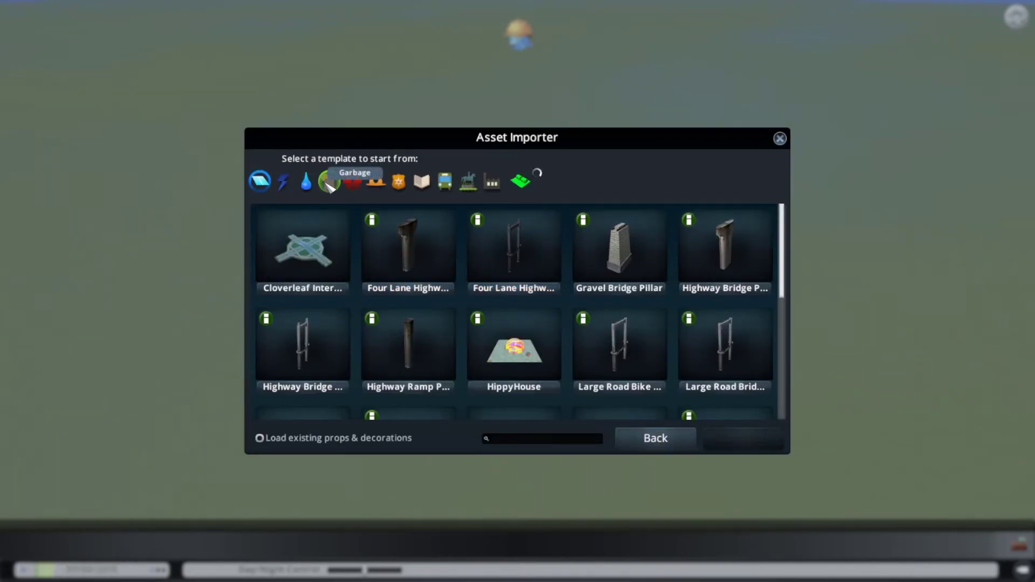
left_click(521, 185)
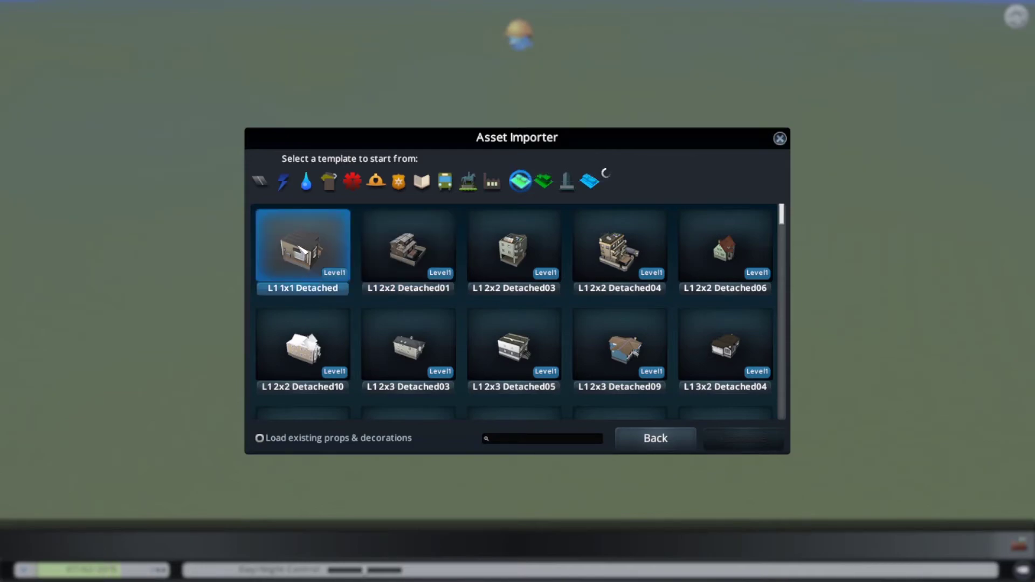
left_click(302, 248)
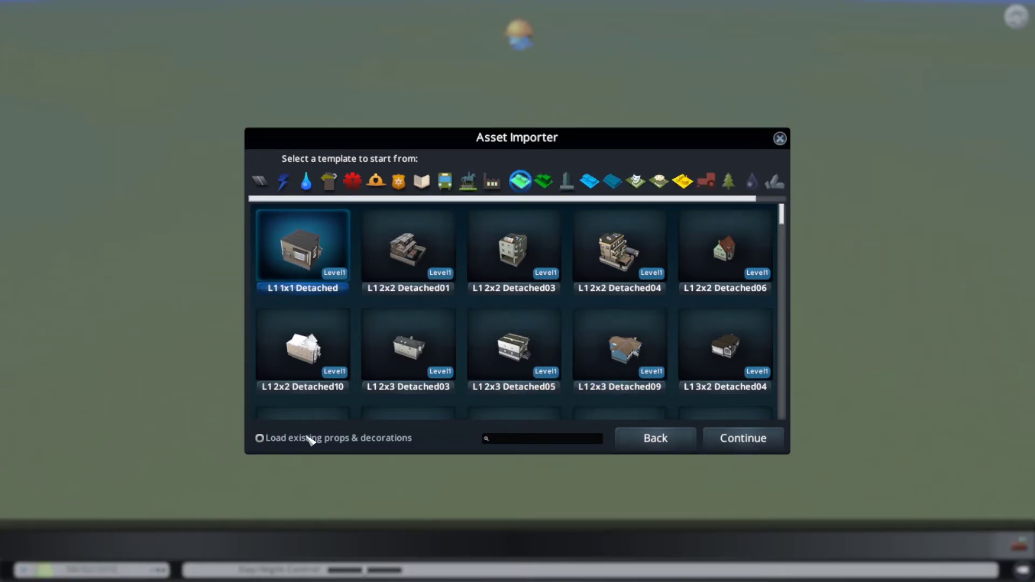
left_click(742, 434)
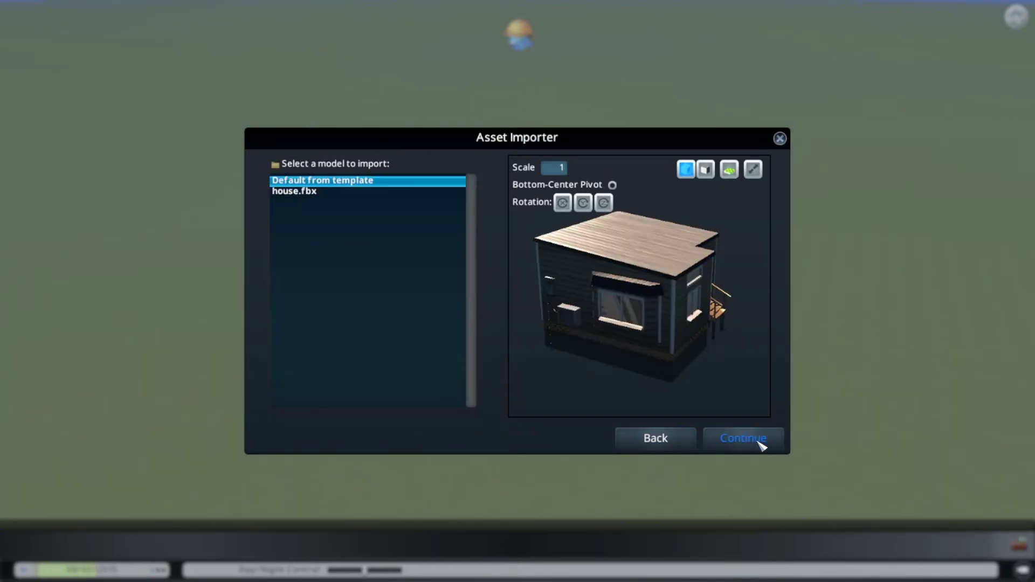
Step: Load house.fbx, rotate it three steps until the red roof is on top, and set Bottom-Center Pivot
left_click_drag(681, 300, 494, 322)
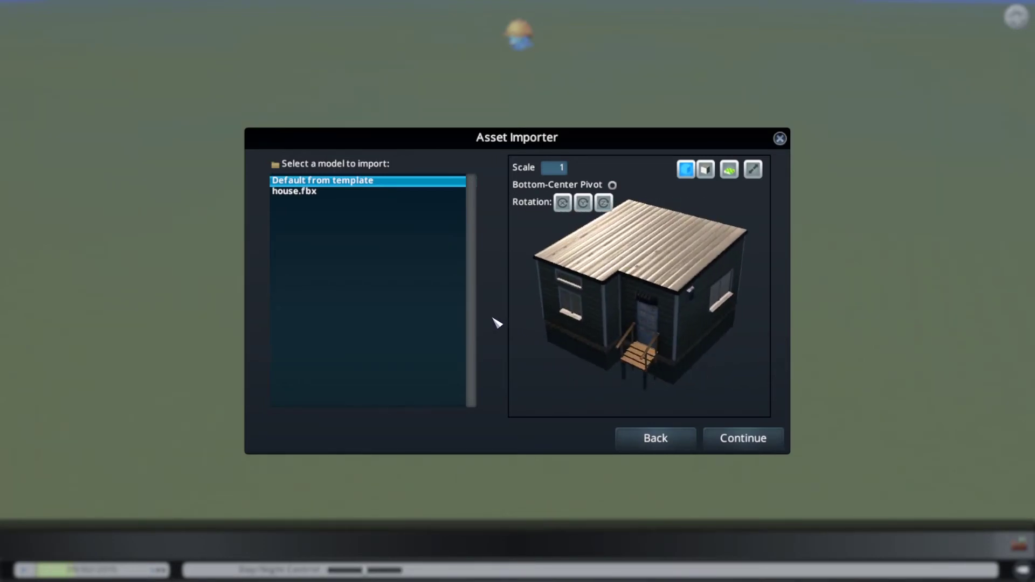
left_click(367, 192)
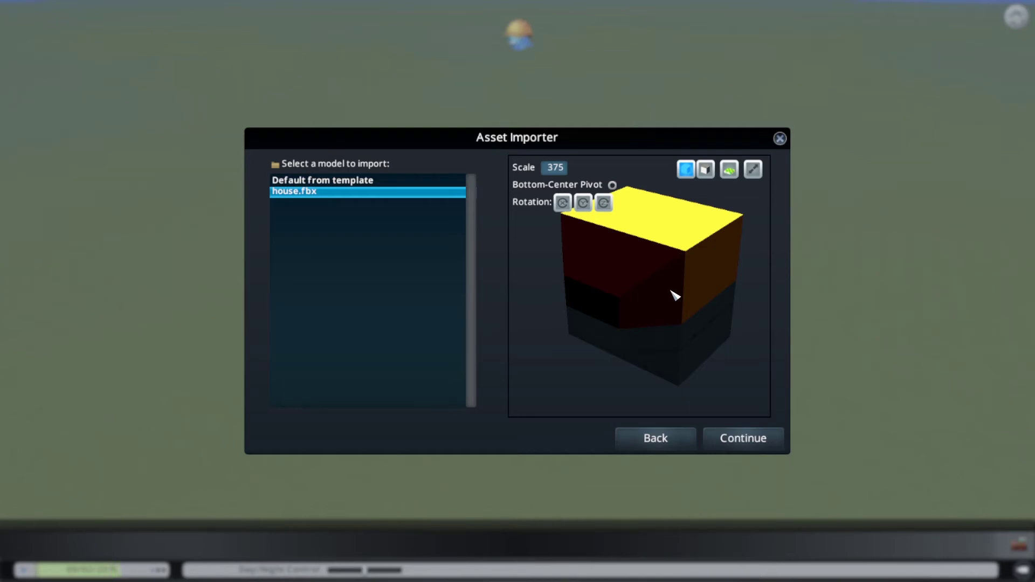
mouse_move(673, 295)
left_mouse_down()
mouse_move(623, 283)
mouse_move(623, 268)
mouse_move(667, 293)
left_mouse_up()
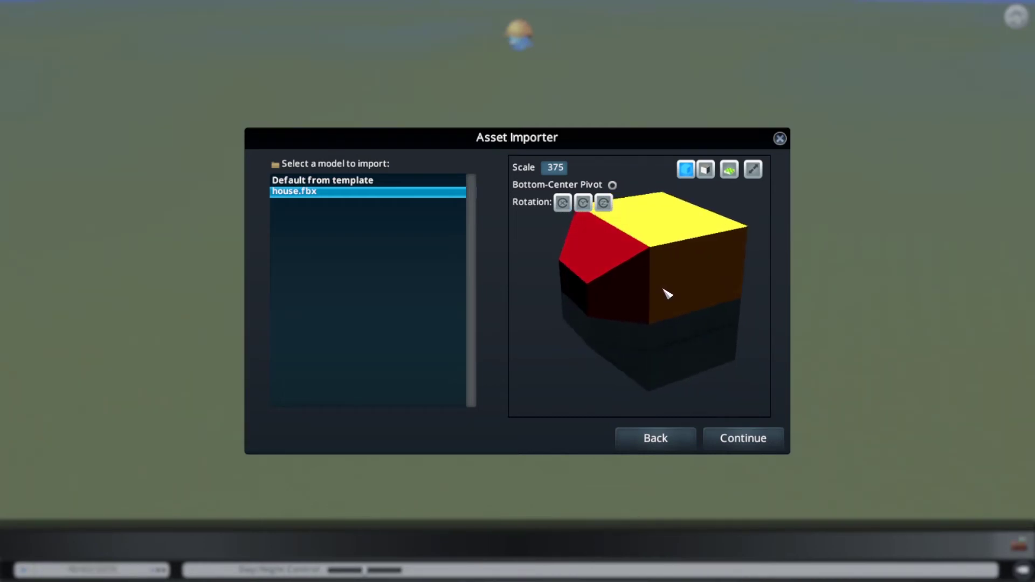
left_click(562, 203)
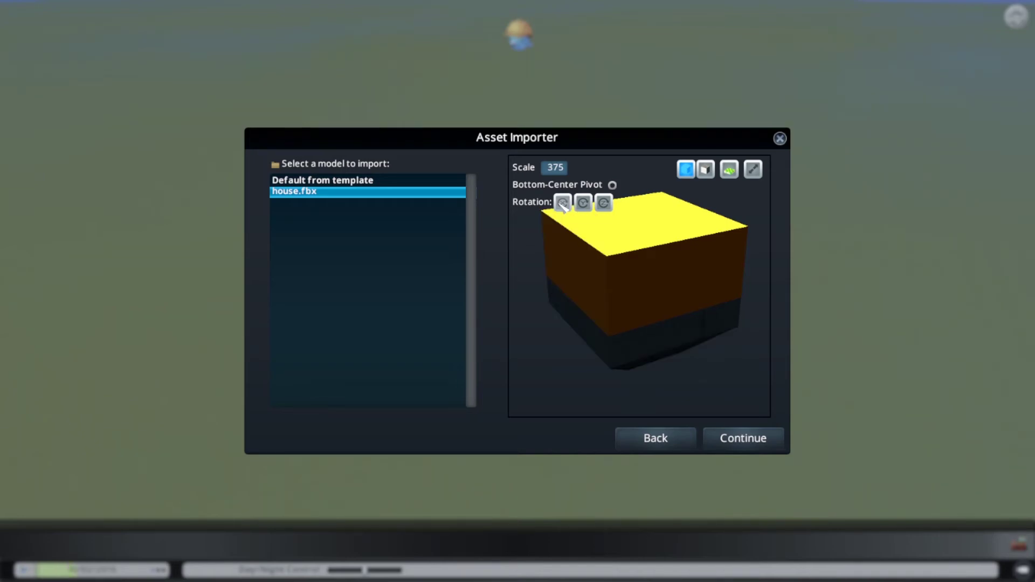
left_click(562, 203)
left_click(562, 203)
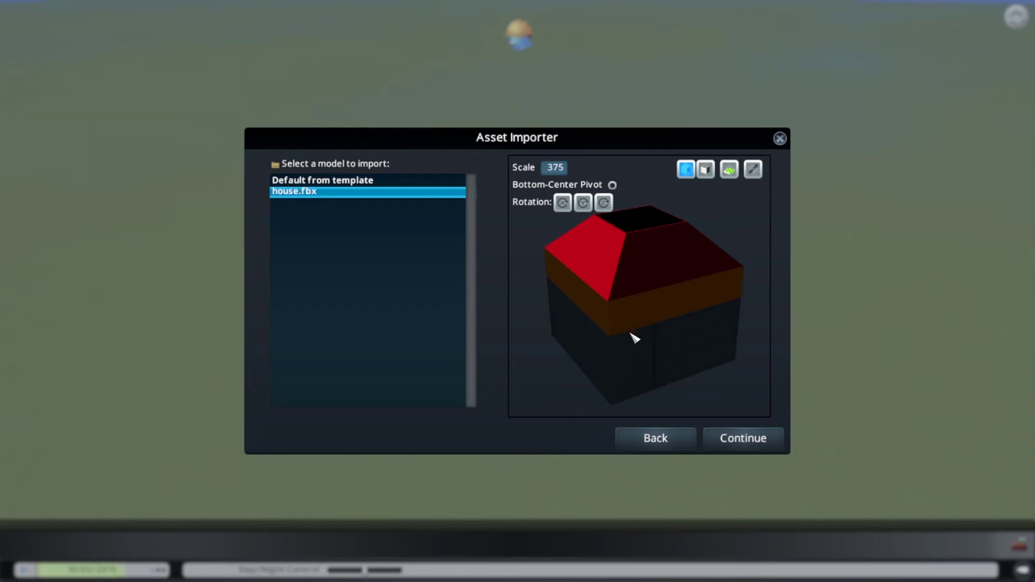
left_click(613, 184)
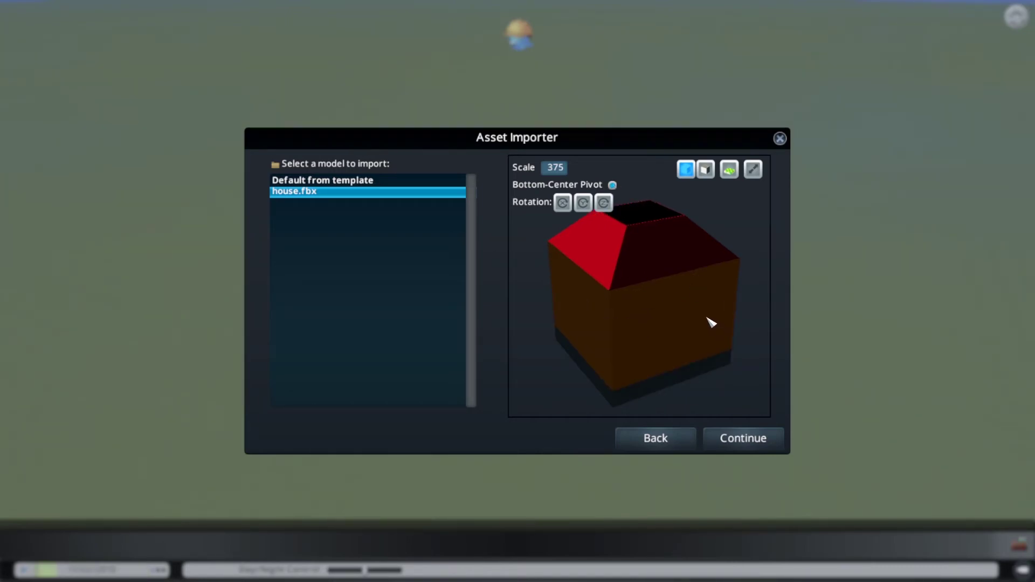
left_click_drag(548, 334, 591, 421)
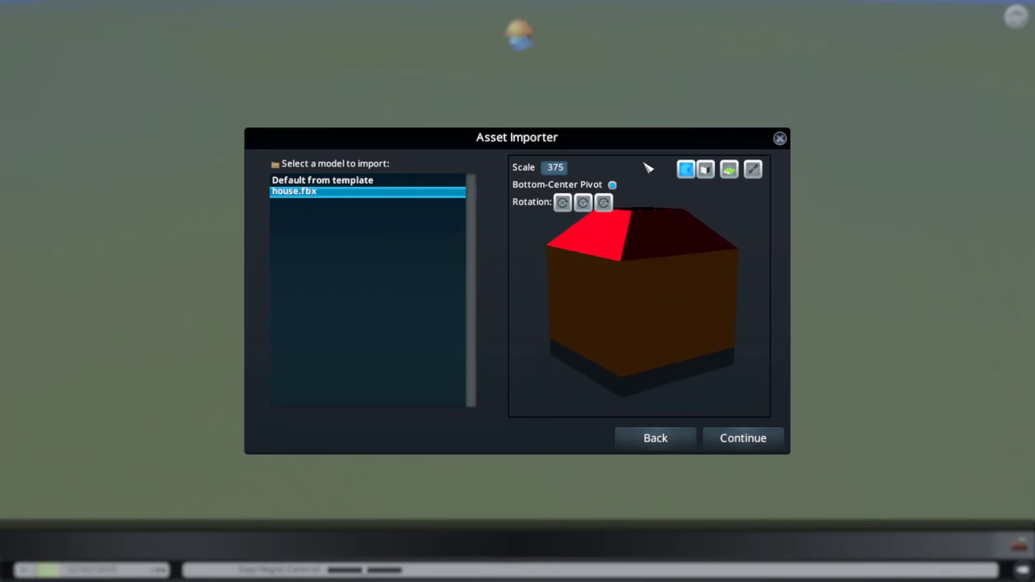
left_click(751, 442)
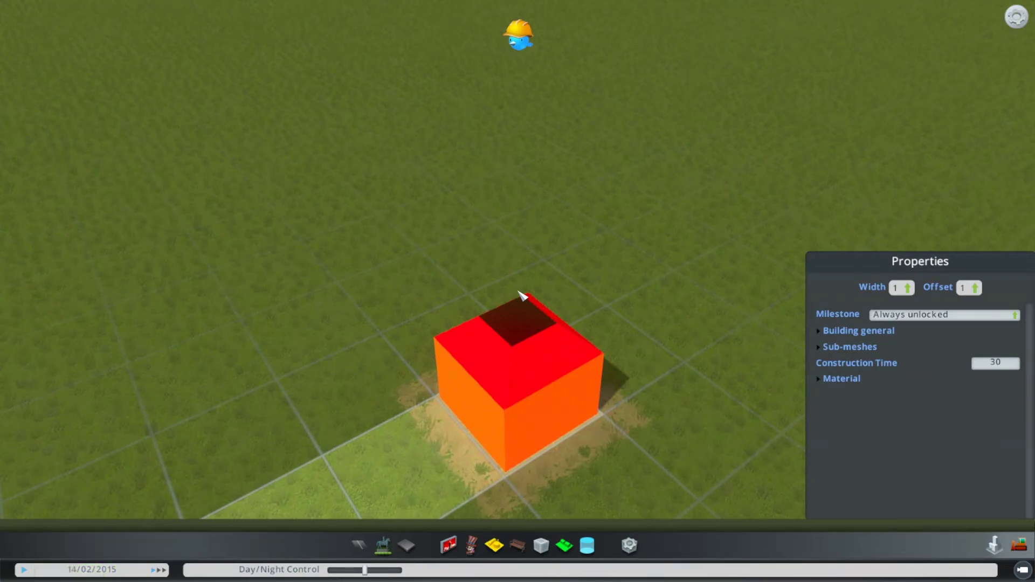
Step: Tilt, zoom and orbit the camera to inspect the house standing on its lot
middle_click_drag(521, 294, 519, 342)
scroll(566, 298, "up", 5)
scroll(503, 458, "down", 8)
middle_click_drag(596, 376, 516, 291)
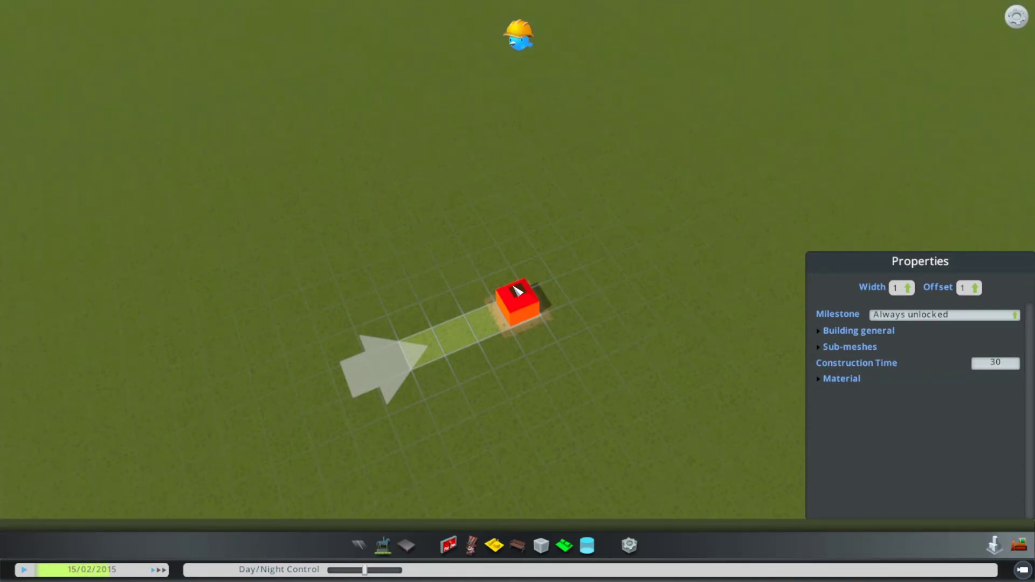
Step: Set the lot Width to 4 and Offset to 4 in Properties
middle_click_drag(515, 381, 571, 380)
left_click(902, 288)
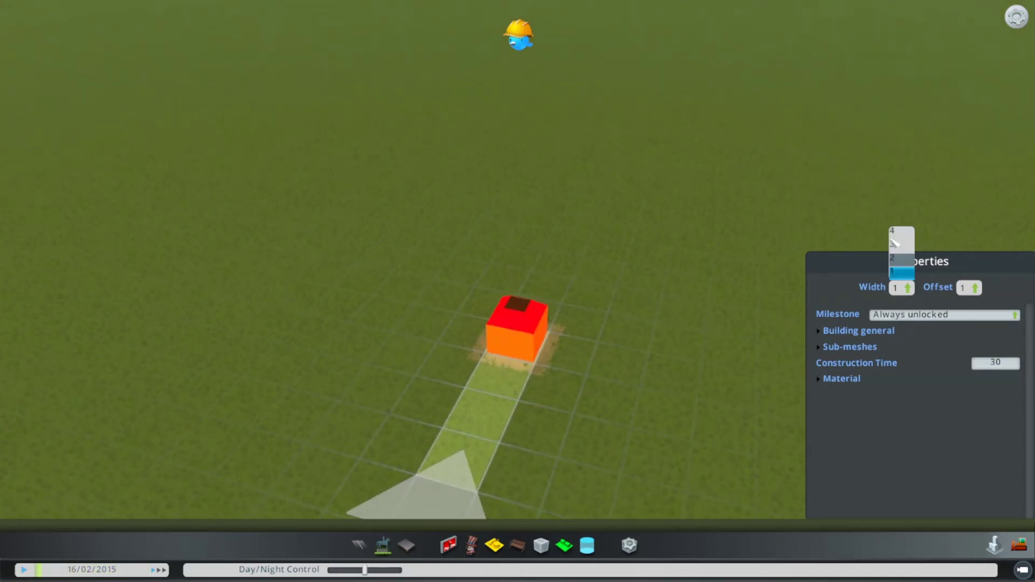
left_click(904, 237)
left_click(969, 292)
left_click(970, 232)
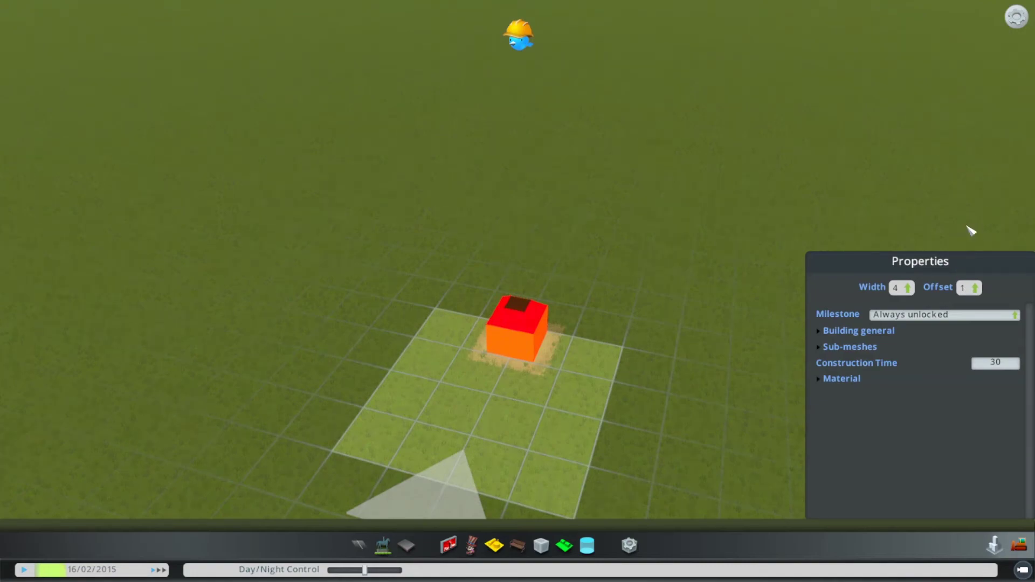
left_click(968, 288)
left_click(970, 236)
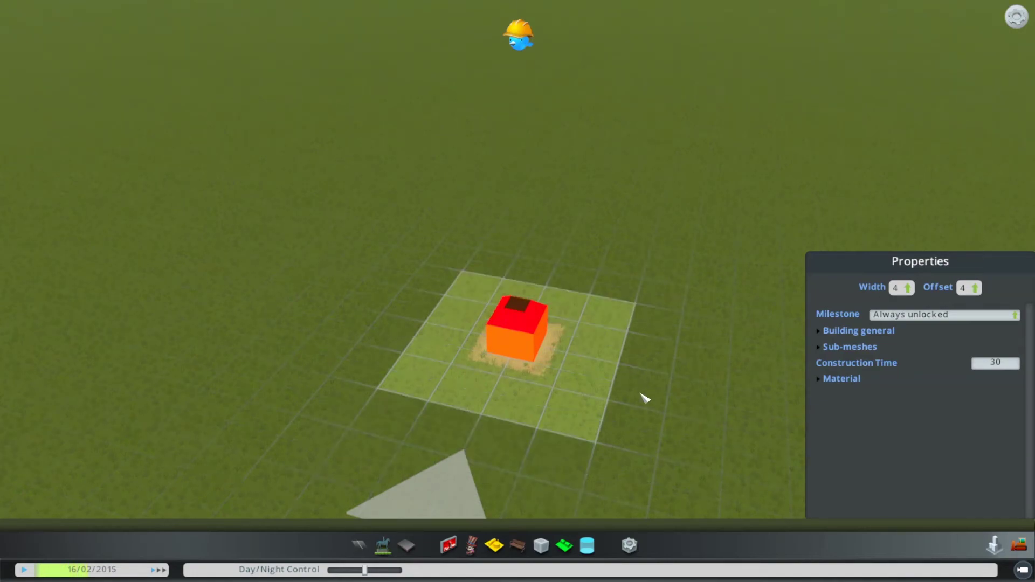
Step: Place a swing set and a merry-go-round prop on the lot beside the house
left_click(516, 545)
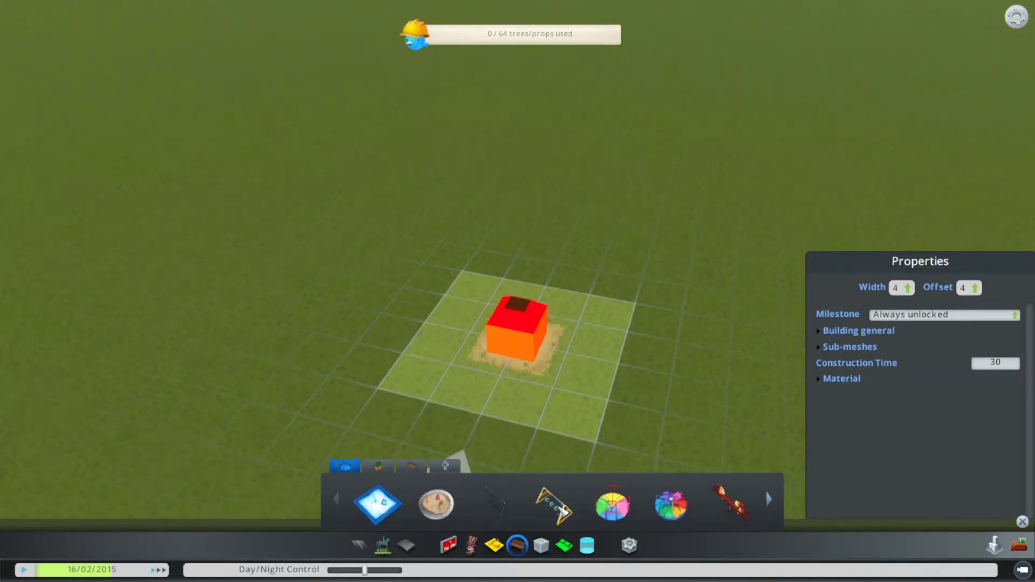
left_click(563, 379)
left_click(612, 503)
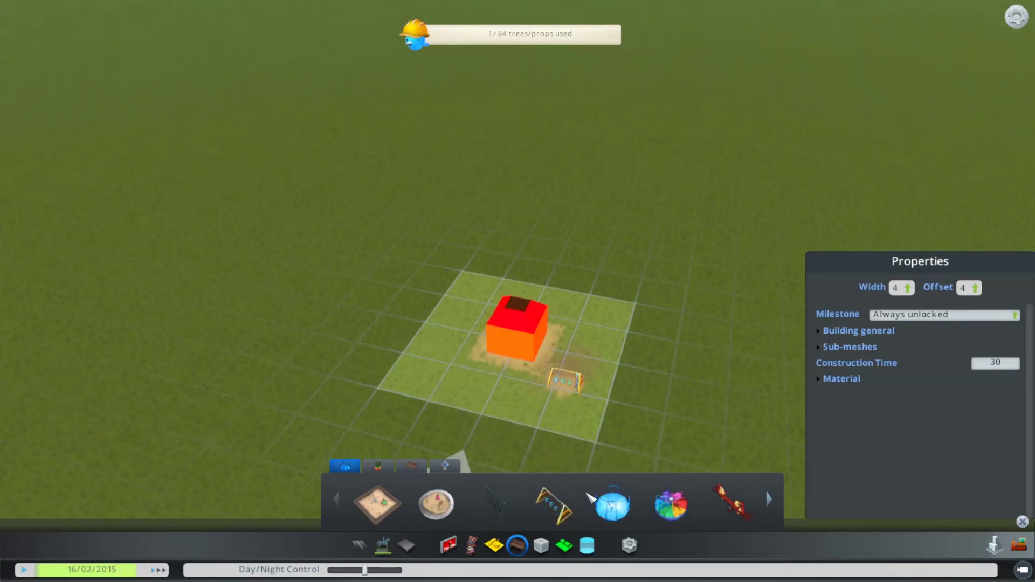
left_click(448, 338)
middle_click_drag(679, 407, 733, 406)
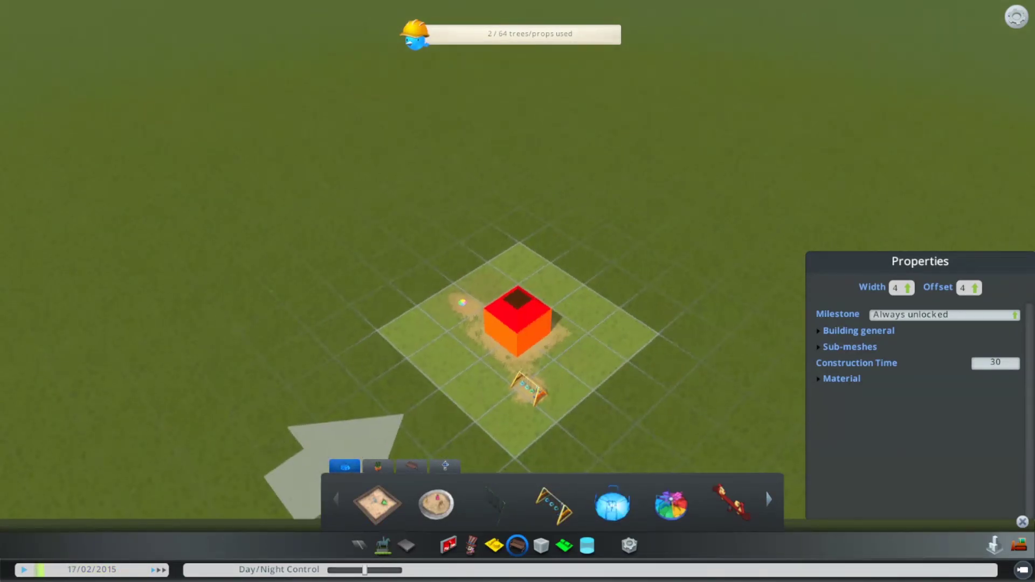
middle_click_drag(518, 345, 519, 323)
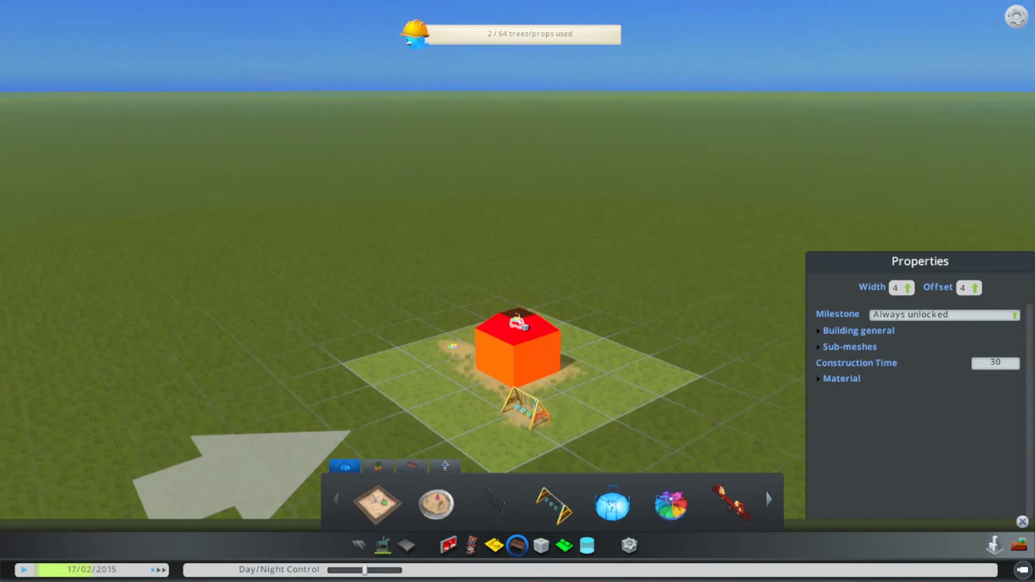
scroll(517, 344, "down", 3)
Step: Open the Save Asset dialog and keep the house-model image as the thumbnail
key("Escape")
key("Escape")
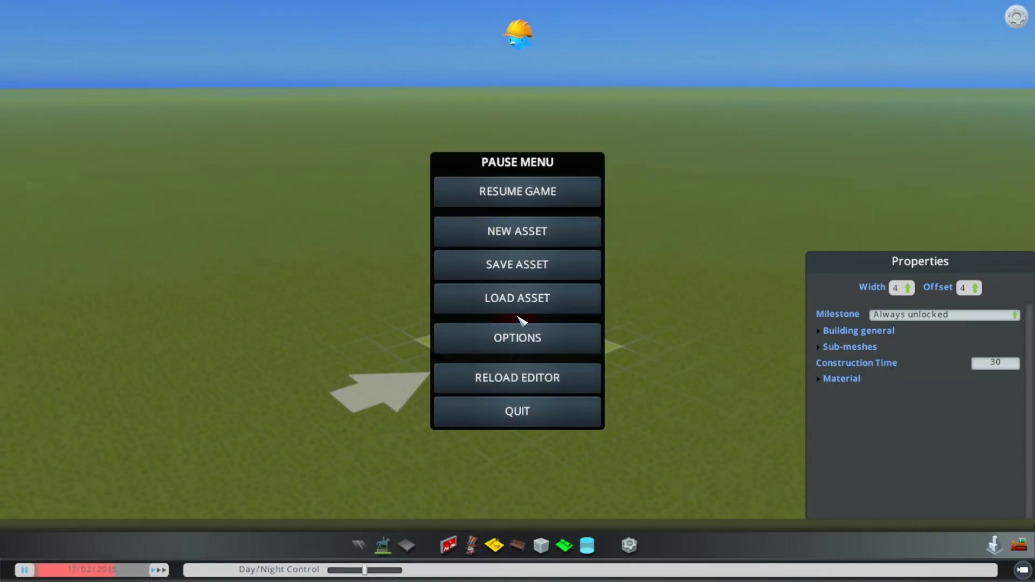
left_click(530, 264)
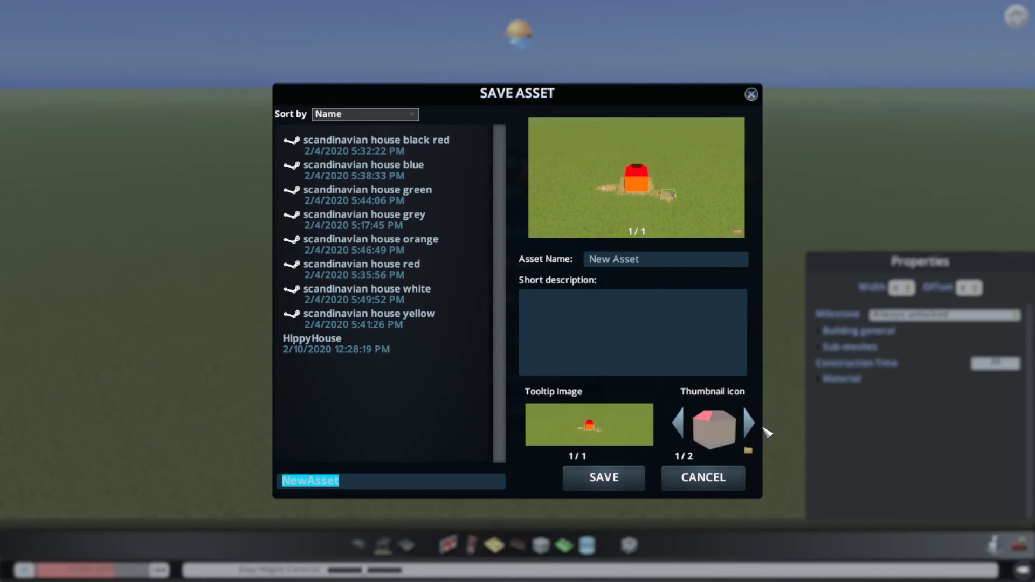
left_click(751, 424)
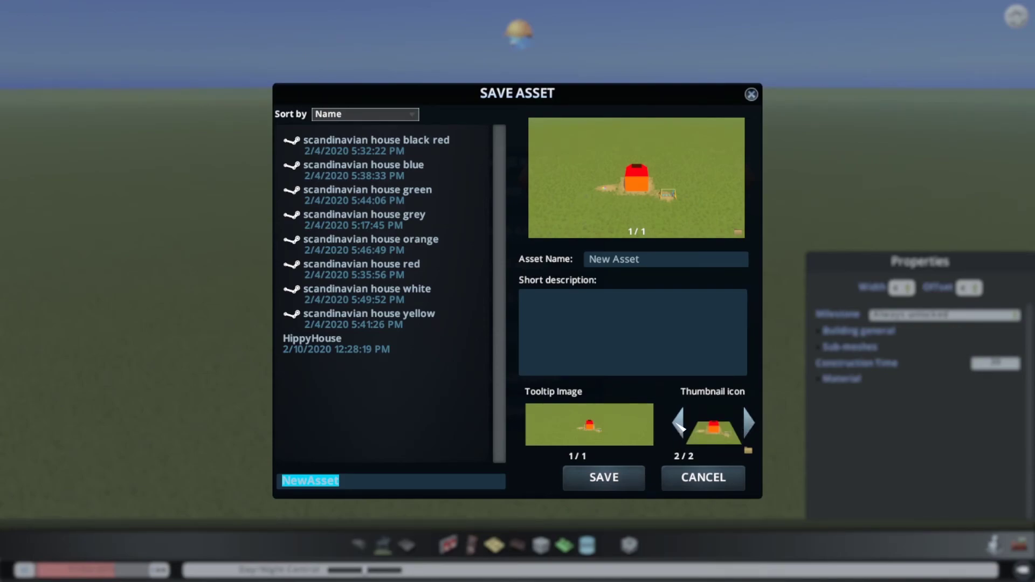
left_click(363, 487)
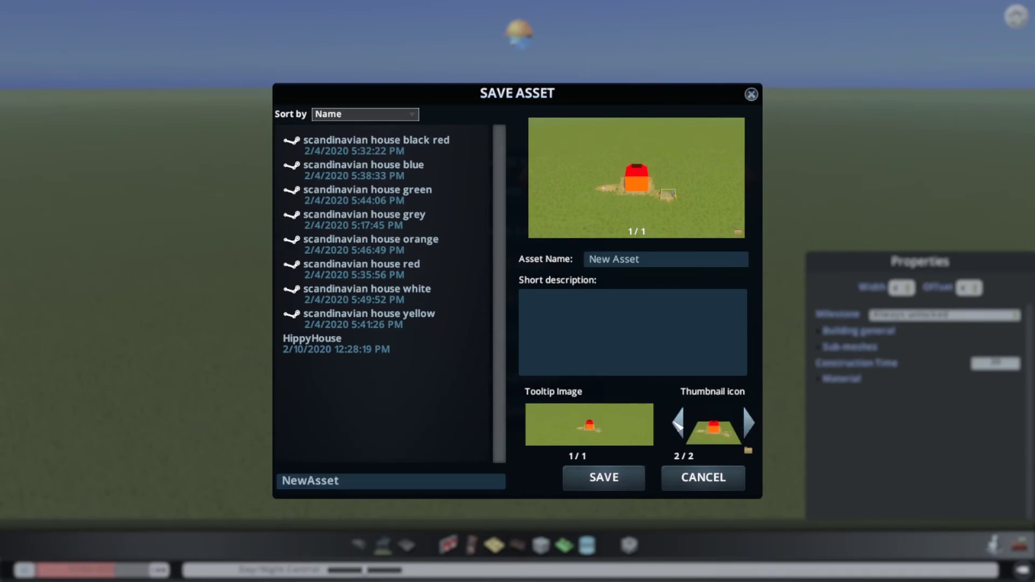
left_click(679, 426)
Step: Replace the default name NewAsset with KiddyHouse and save the asset
left_click(386, 488)
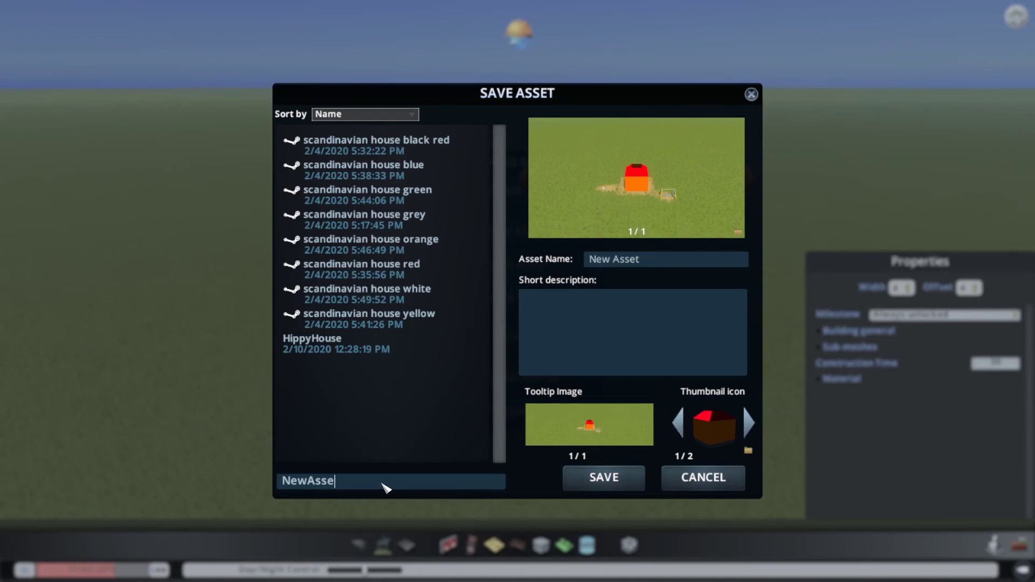
key("BackSpace")
key("BackSpace")
key("BackSpace")
key("BackSpace")
key("BackSpace")
key("BackSpace")
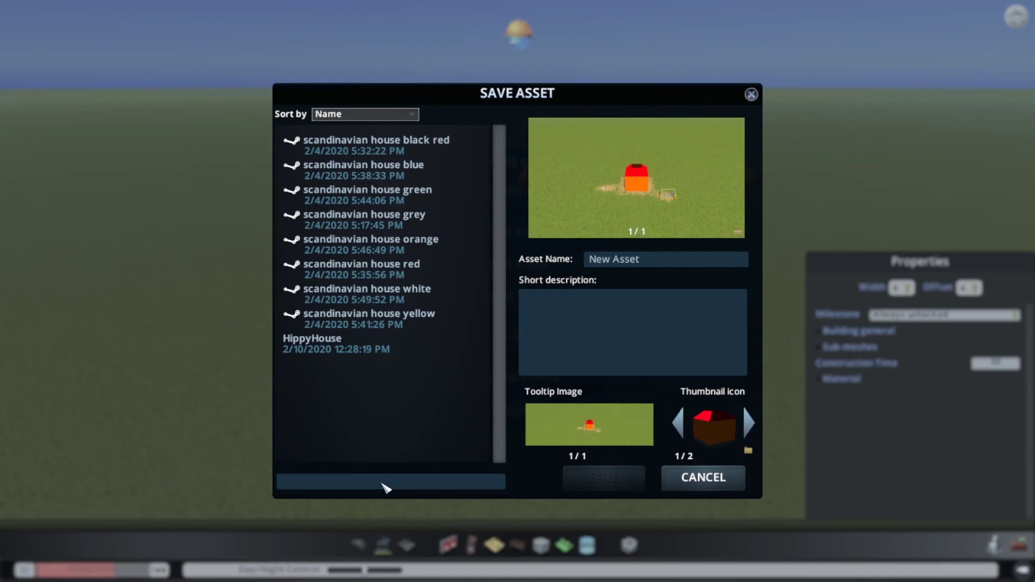
type("KiddyHo")
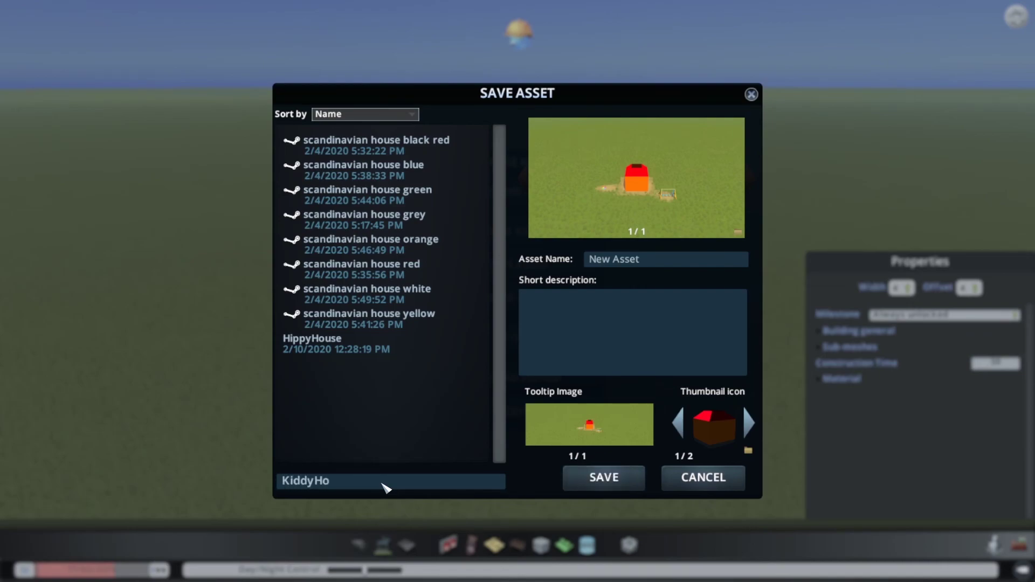
type("use")
left_click(627, 473)
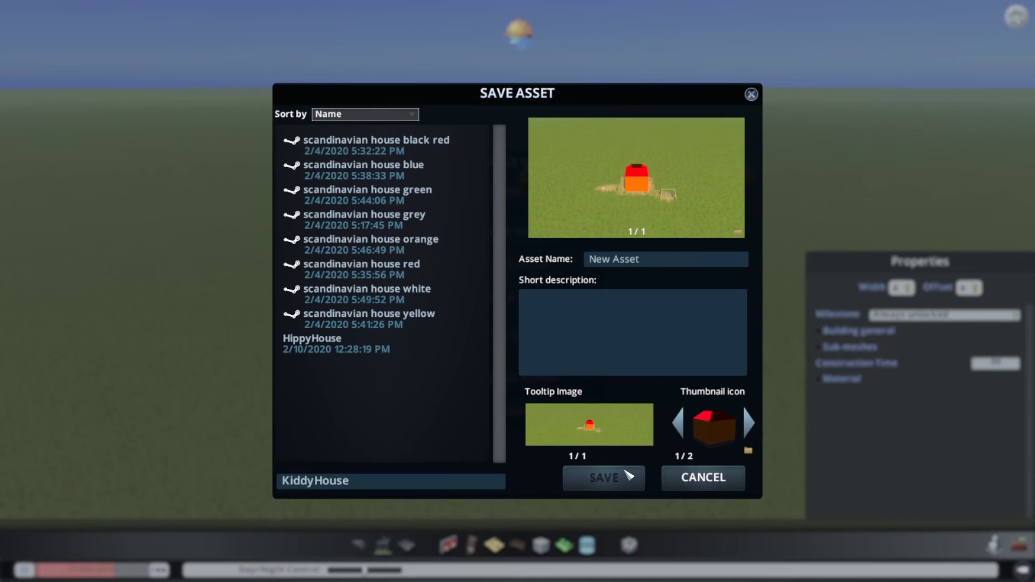